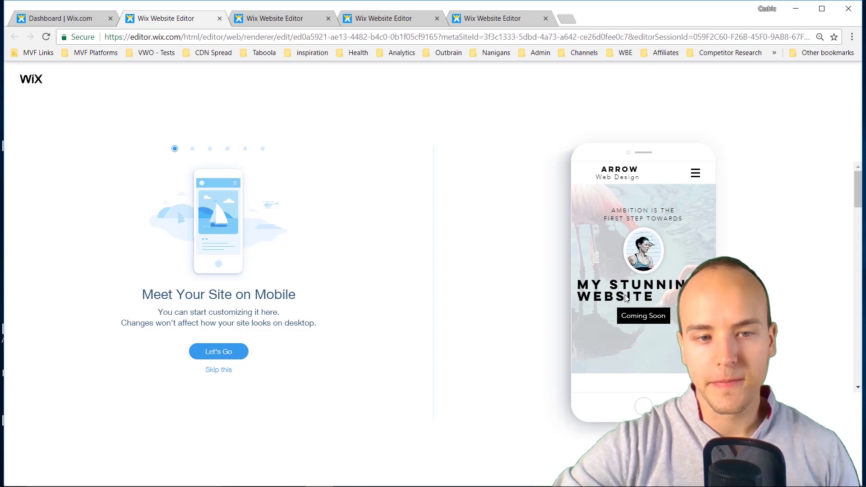
Step: Skip the mobile introduction and scroll through the Arrow home page's mobile layout
click(219, 369)
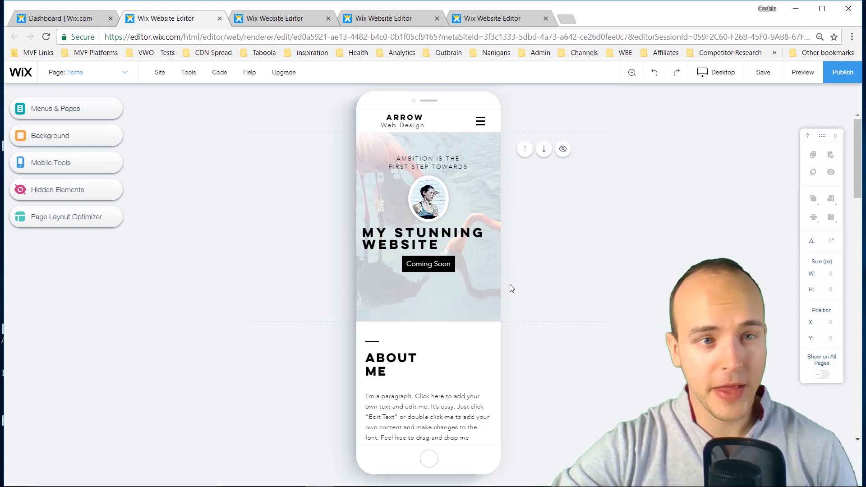
scroll(491, 324, down, 5)
scroll(489, 292, down, 5)
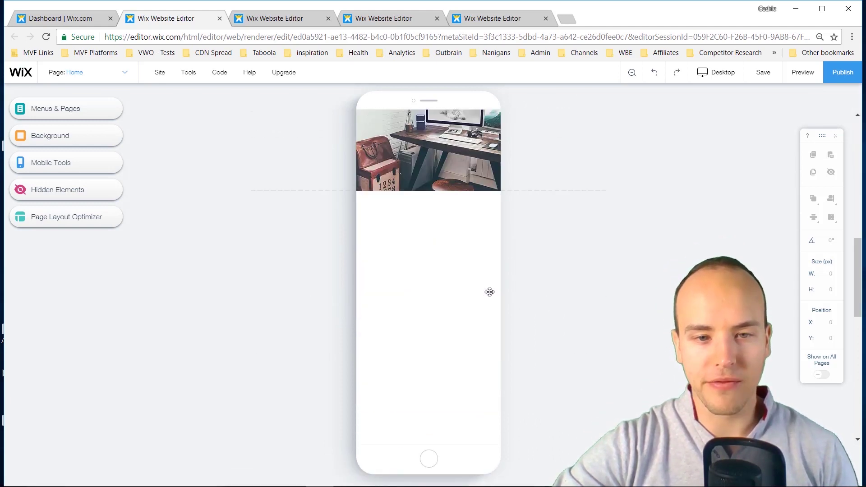
scroll(489, 291, up, 10)
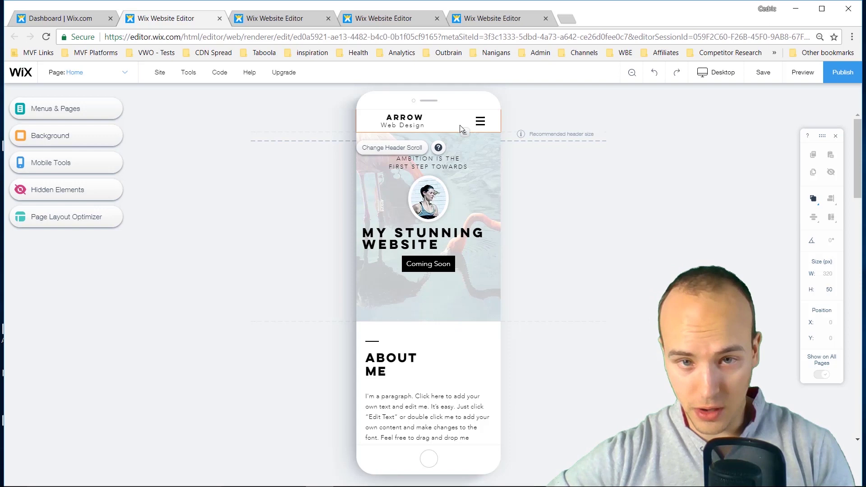
drag(467, 133, 469, 164)
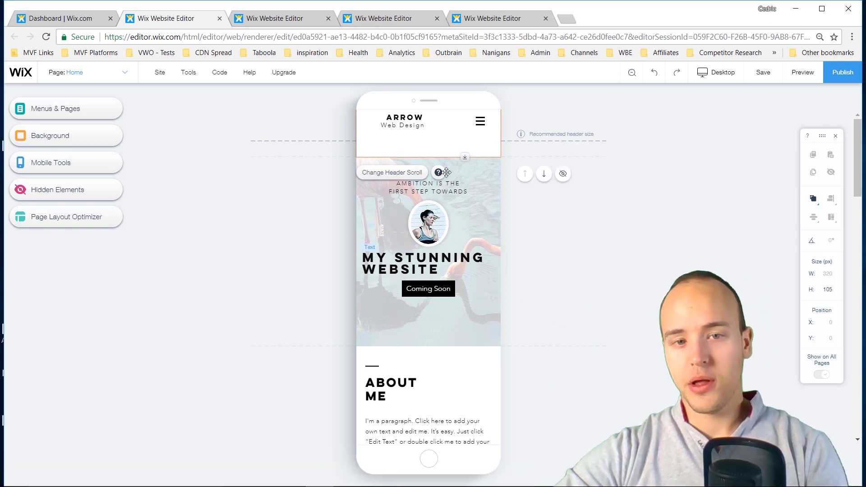
drag(466, 149, 463, 133)
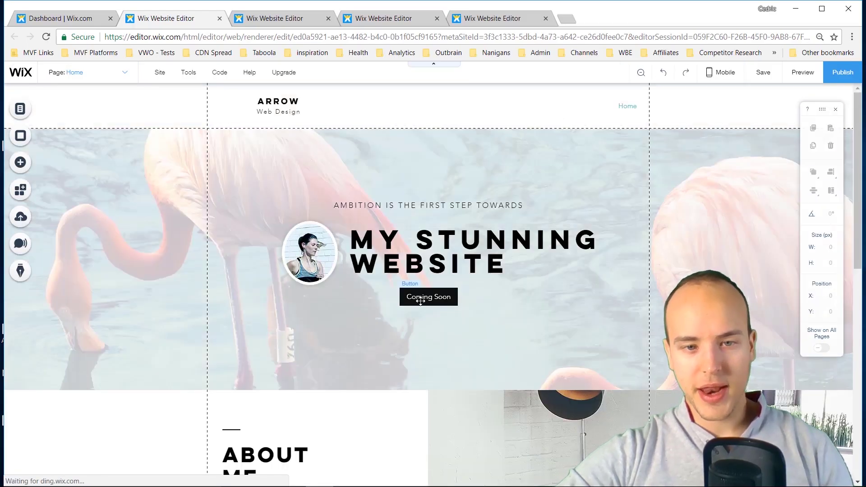
Step: Change the hero button's label from Coming Soon to Get Quotes Now
click(419, 301)
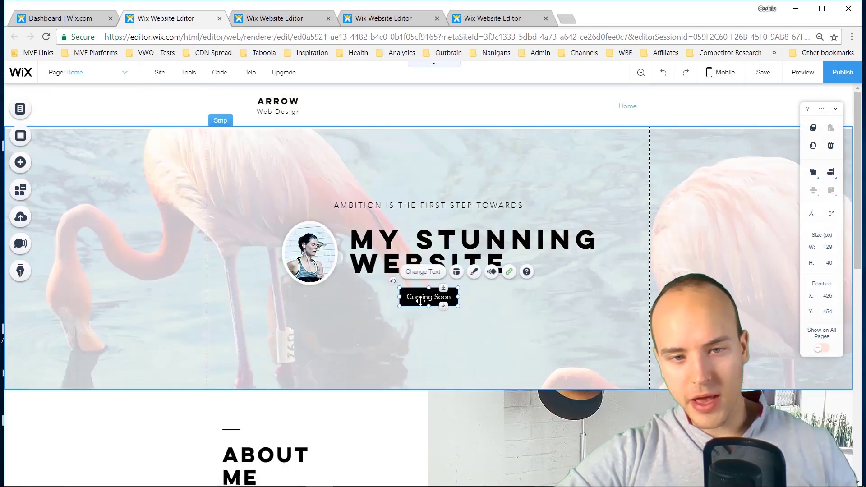
double_click(420, 301)
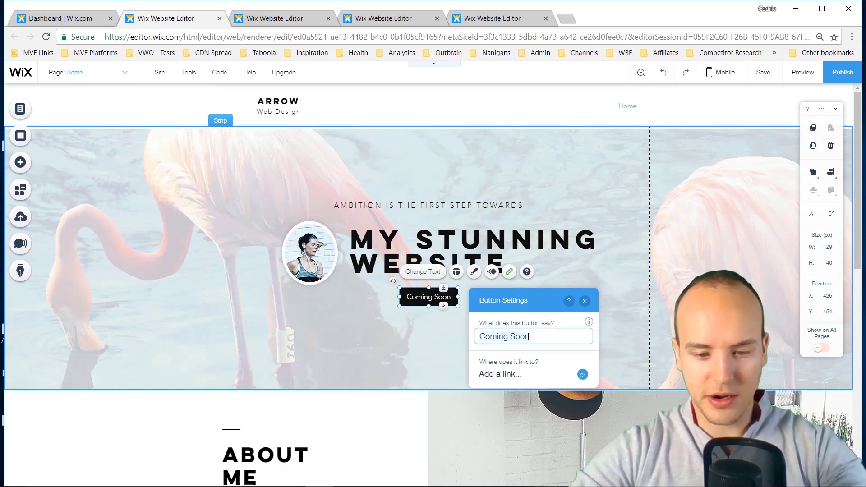
key(ctrl+a)
text(Get )
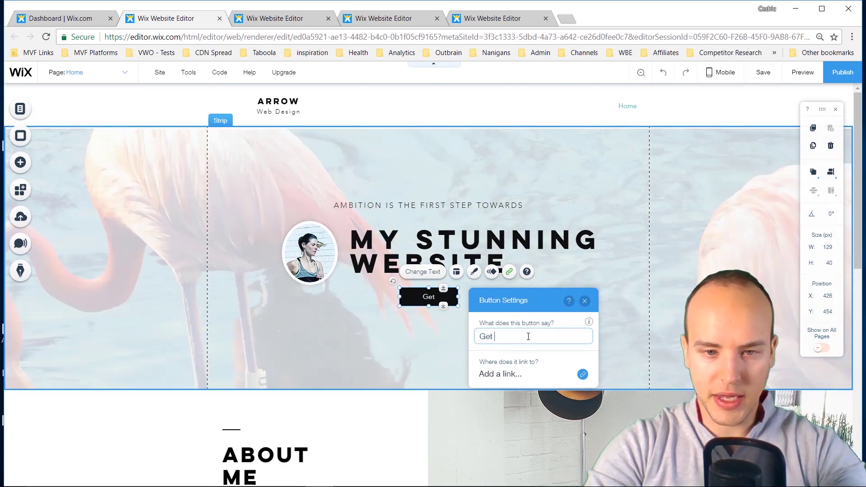
text(Quotes Now)
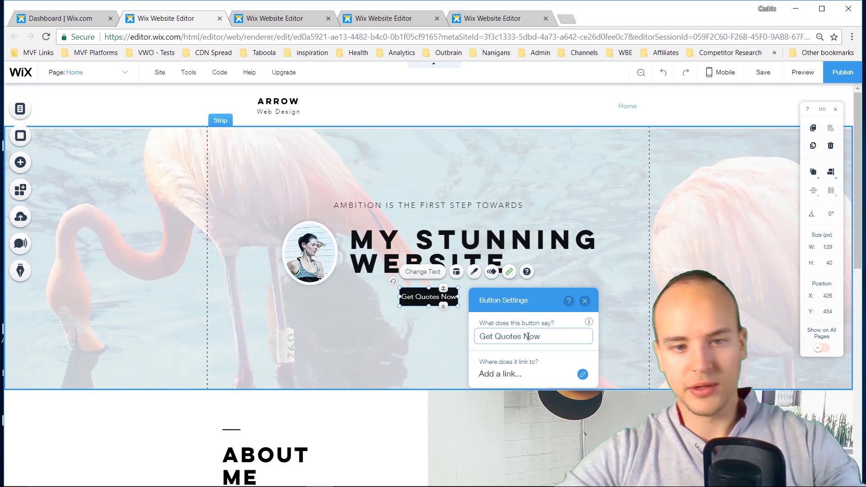
click(622, 291)
click(622, 291)
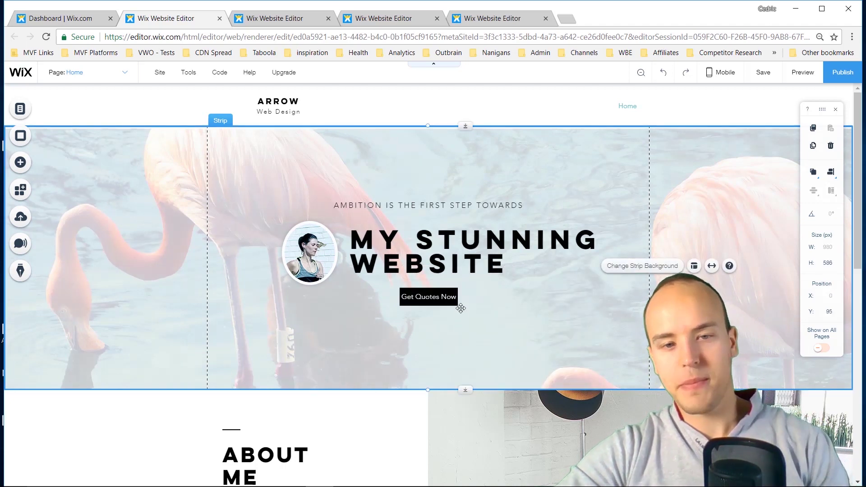
Step: Widen the Get Quotes Now button so its label fits
click(441, 294)
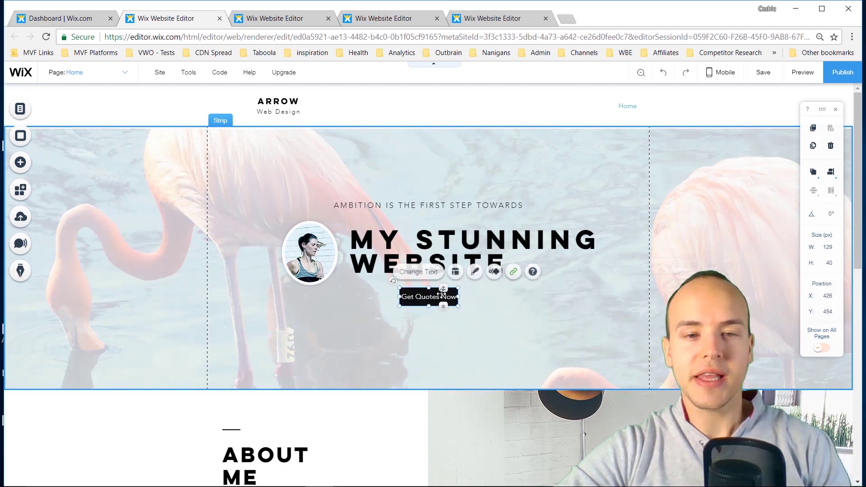
mouse_move(458, 297)
mouse_down()
mouse_move(487, 297)
mouse_move(446, 296)
mouse_up()
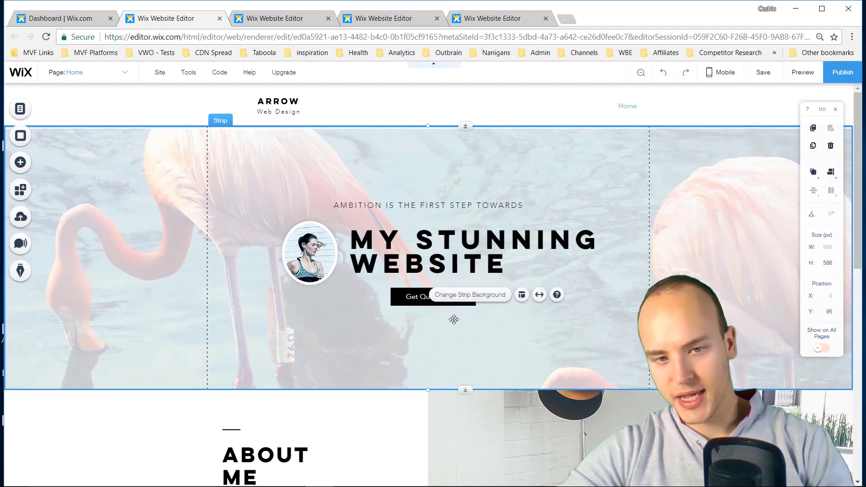
click(534, 205)
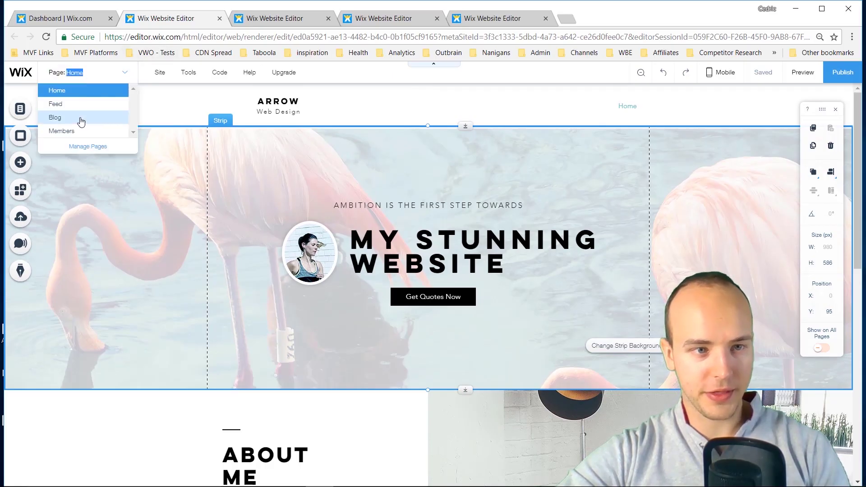
Step: Switch through the other editor tabs to the Time To Rise site and scroll its page
click(280, 20)
click(384, 18)
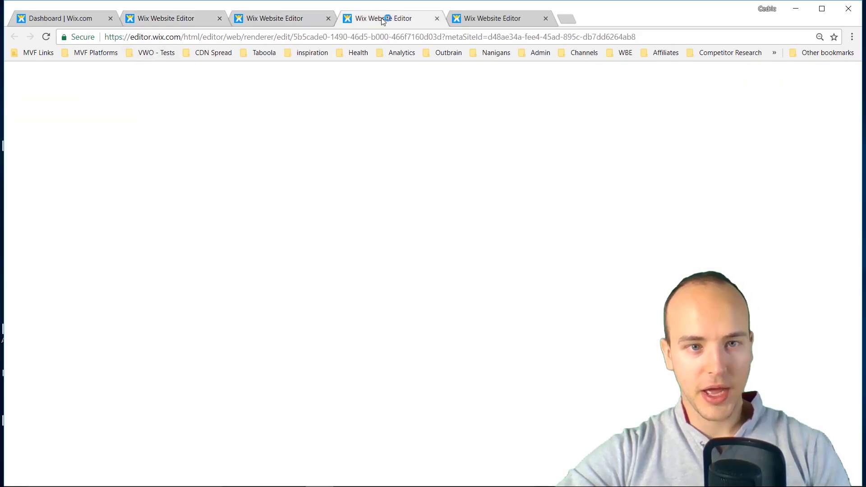
click(496, 21)
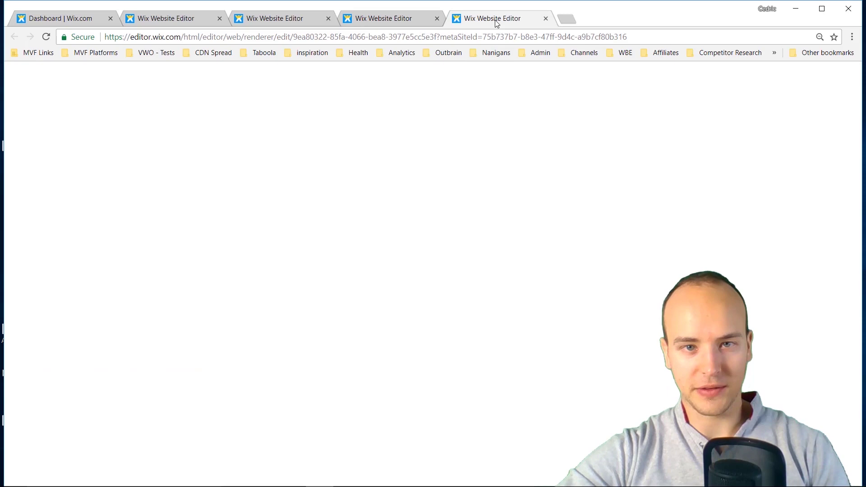
scroll(483, 167, down, 10)
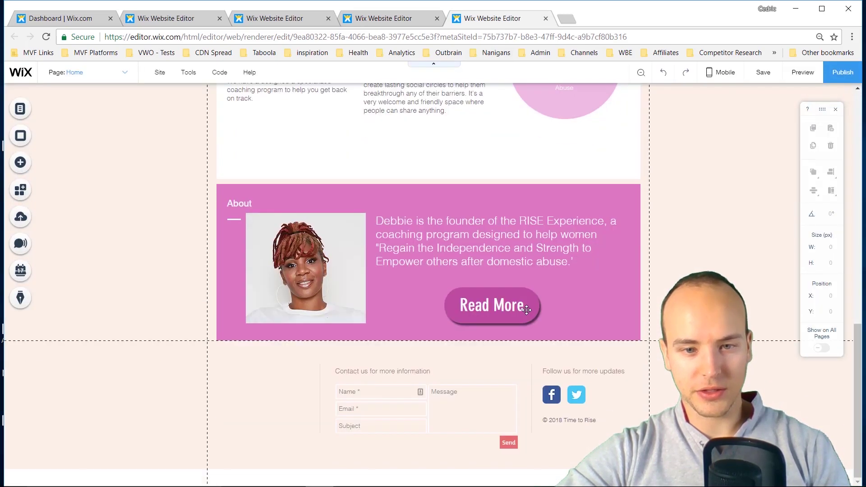
scroll(149, 90, up, 1)
Step: View the RISE site's About page about a women's clinic, then switch tabs again
click(115, 73)
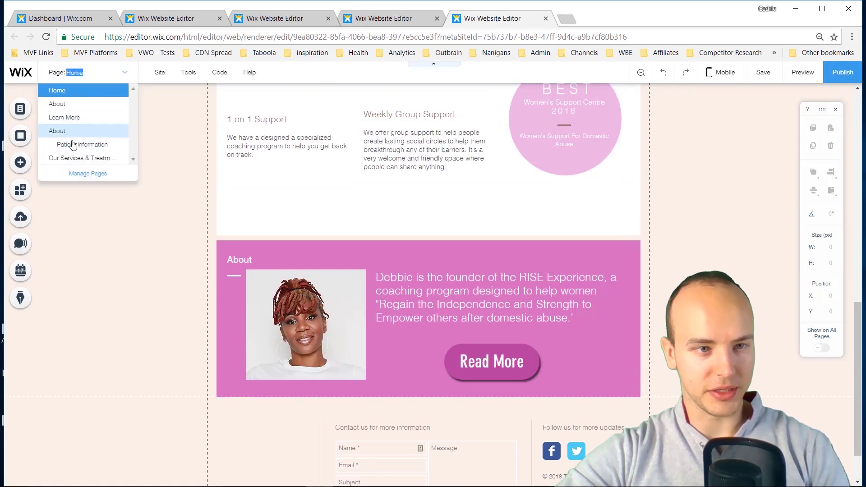
click(78, 131)
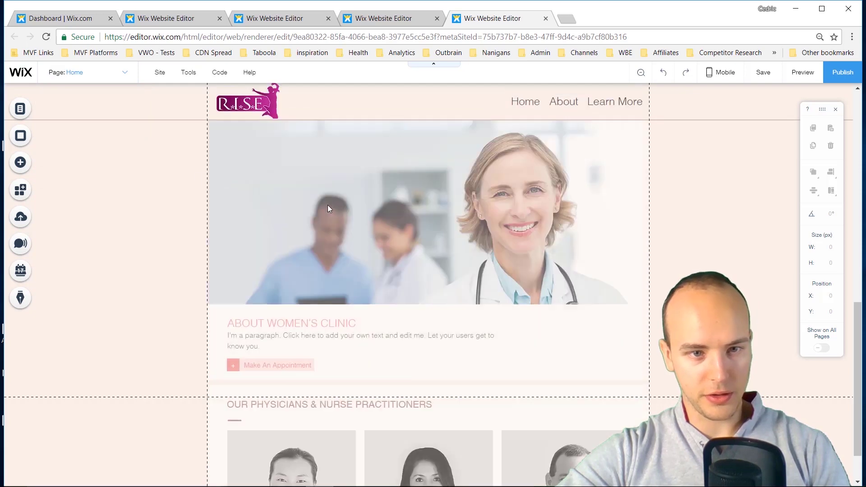
scroll(133, 86, down, 1)
click(122, 75)
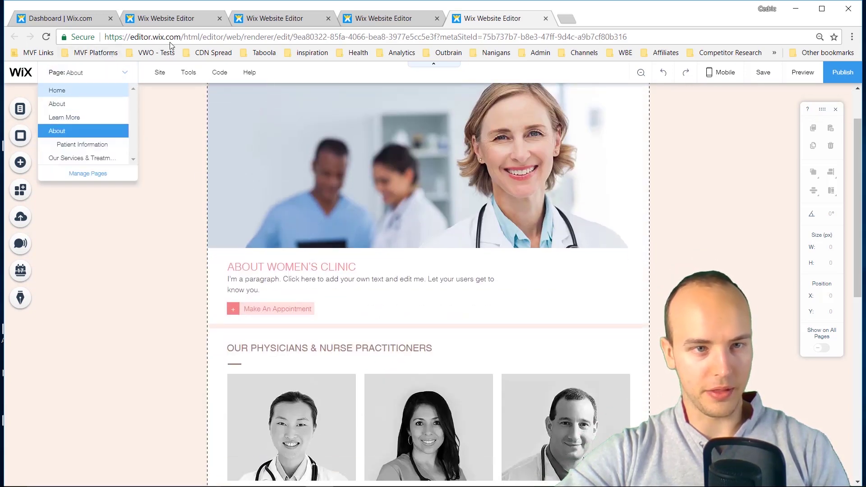
click(186, 20)
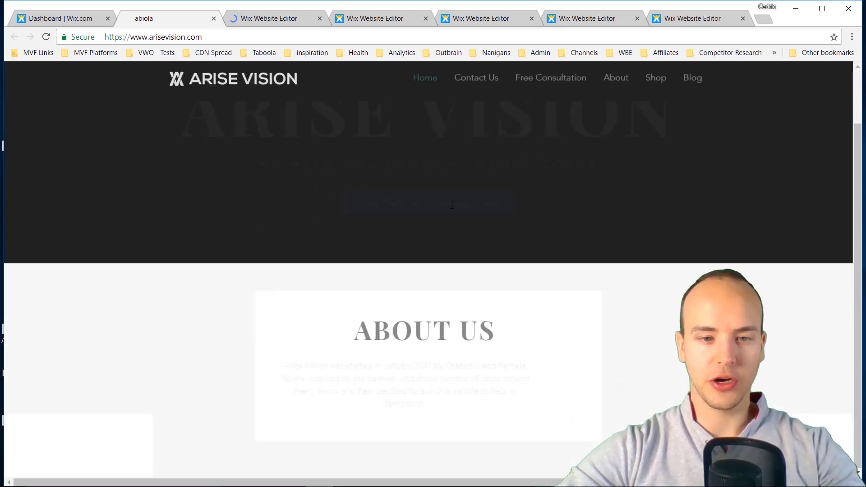
Step: Scroll to the Join our mailing list form and begin typing a test e-mail address
scroll(456, 216, down, 10)
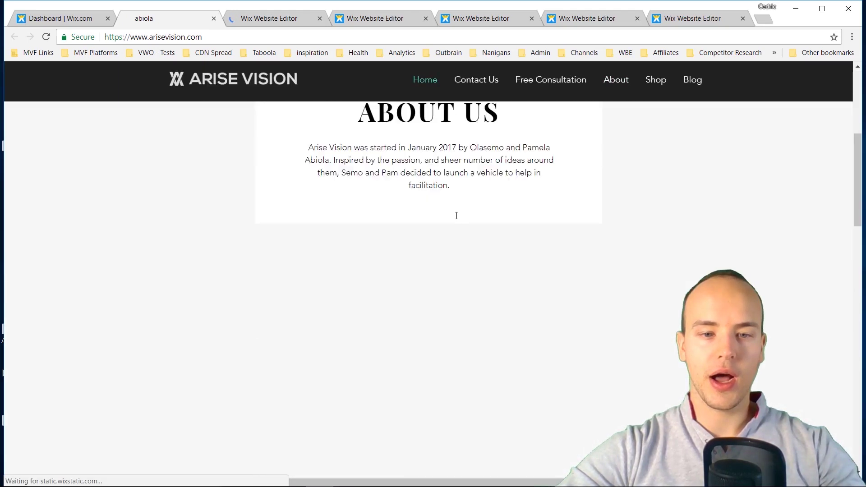
scroll(458, 221, down, 5)
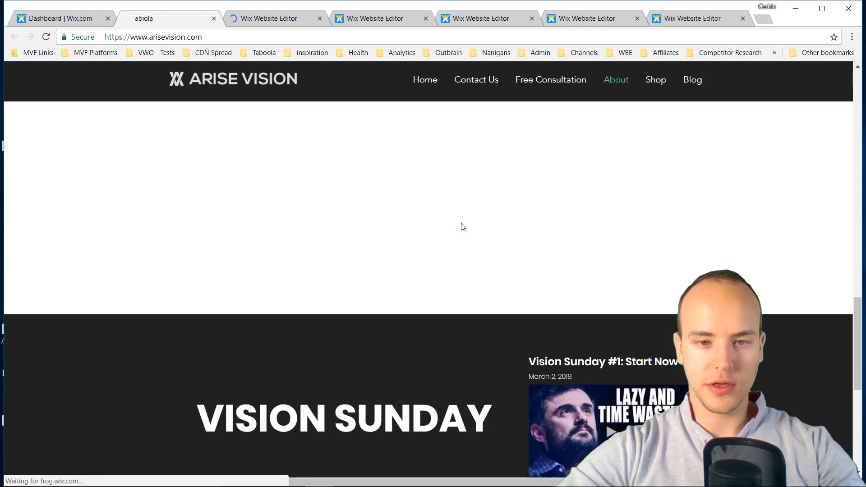
scroll(433, 271, up, 3)
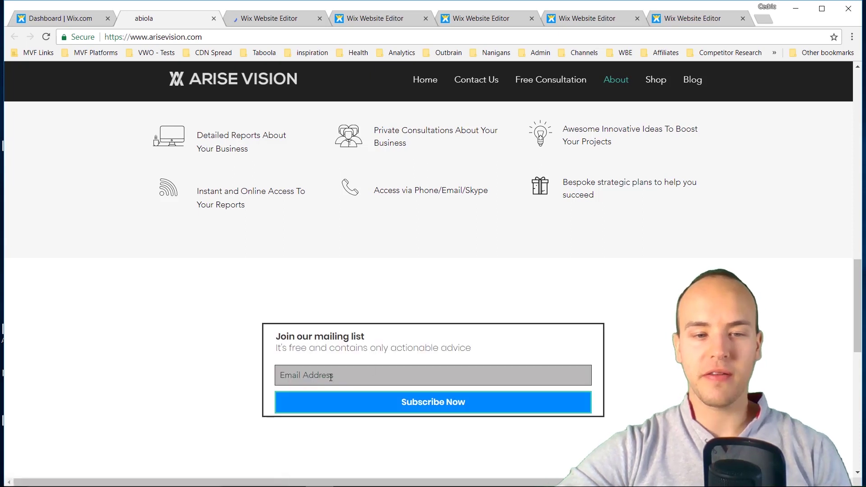
click(333, 370)
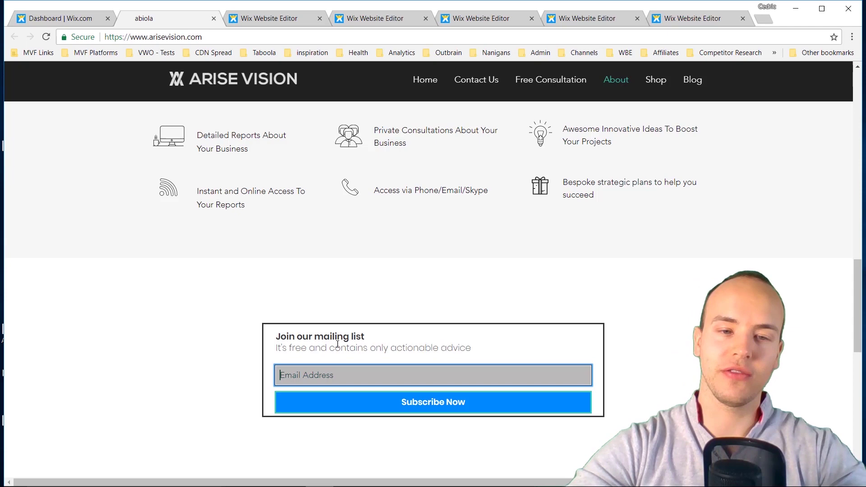
text(the)
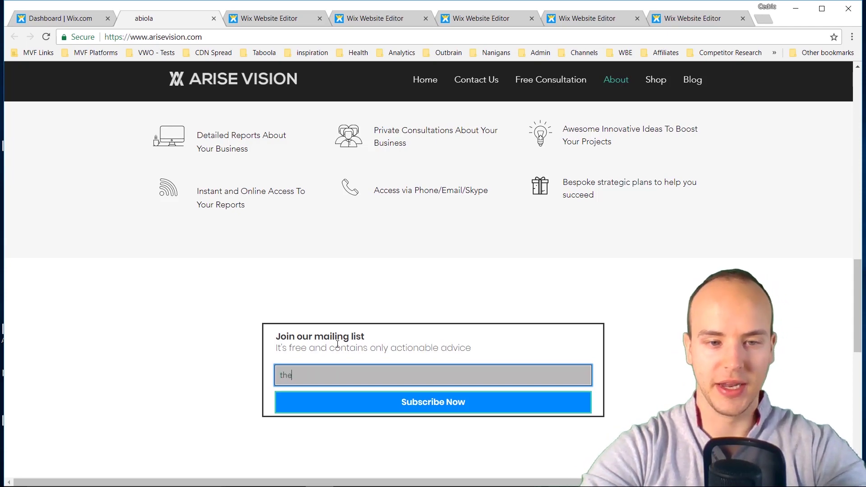
text(gasdgasg@gm)
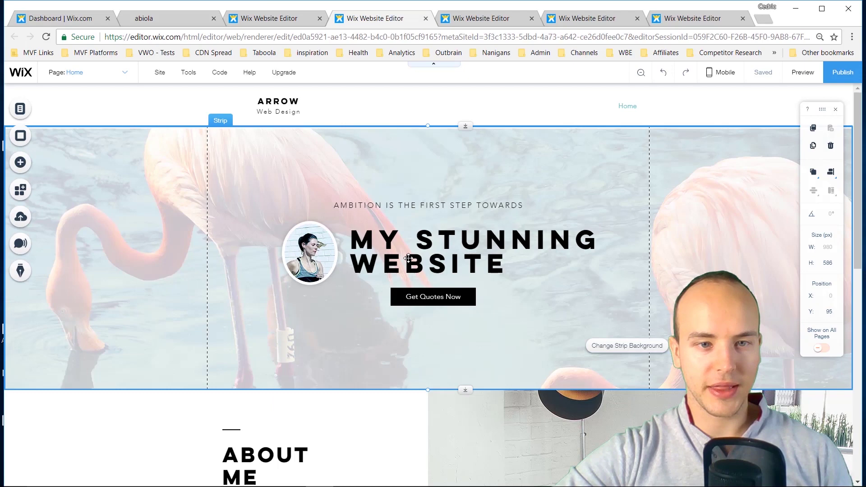
scroll(411, 305, down, 10)
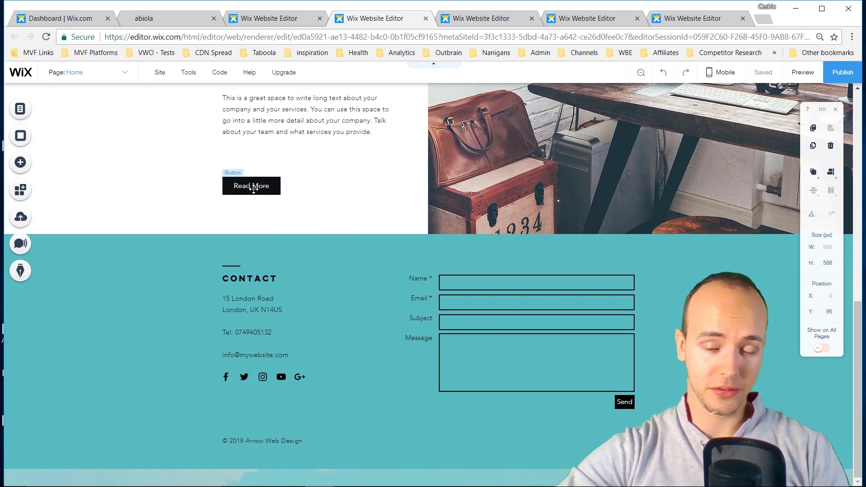
scroll(253, 190, up, 10)
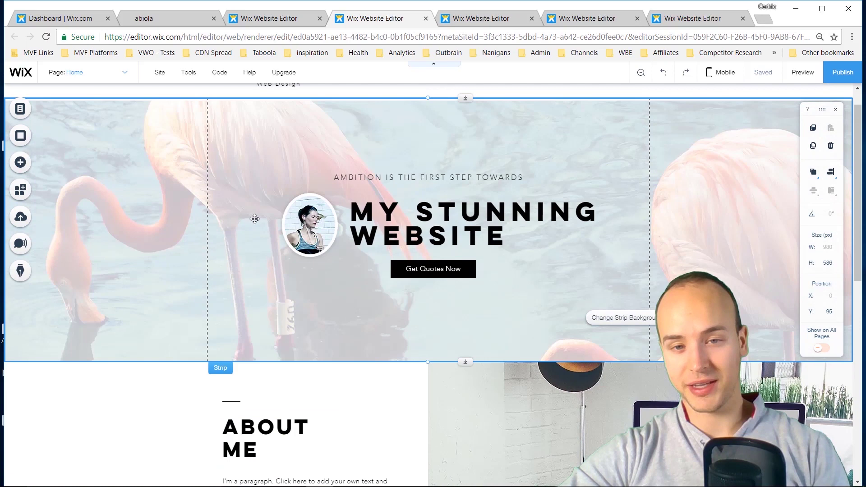
scroll(257, 221, up, 1)
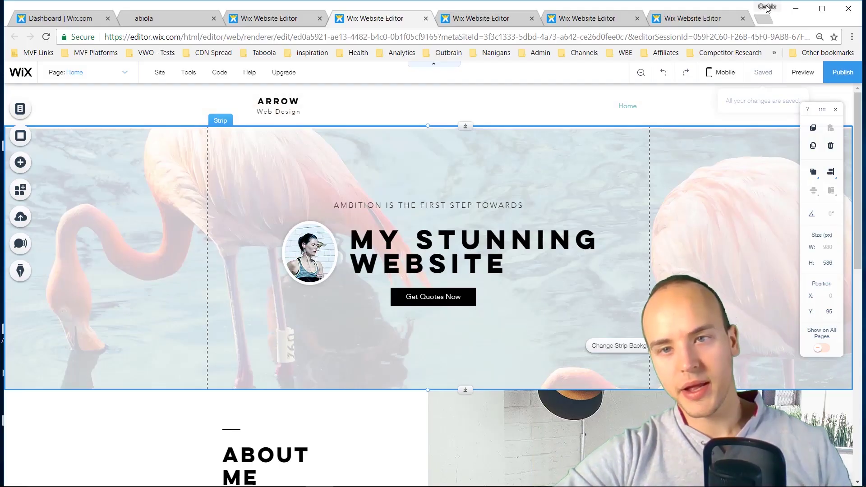
Step: Load the Pingdom website speed test in a new tab, then return to the Wix tabs
click(762, 20)
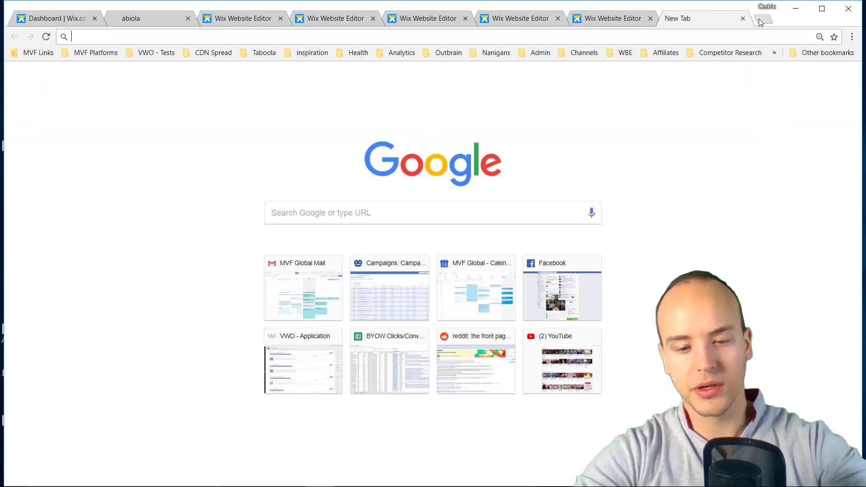
text(pingd)
key(Down)
key(Down)
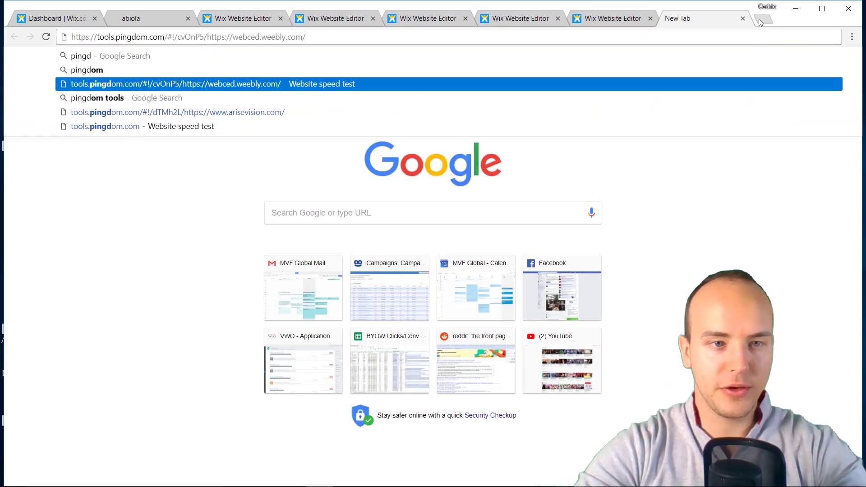
key(Return)
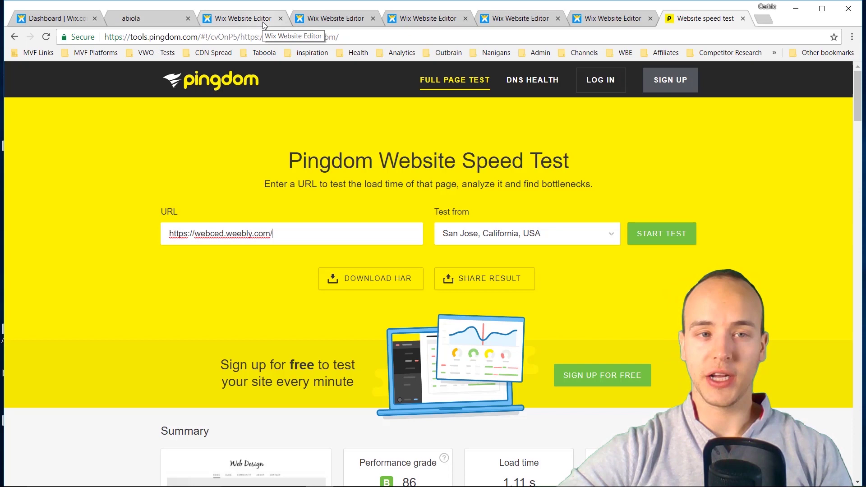
click(259, 24)
Step: Move from the Arrow Web Design editor tab to the Arise Vision site's editor
click(311, 18)
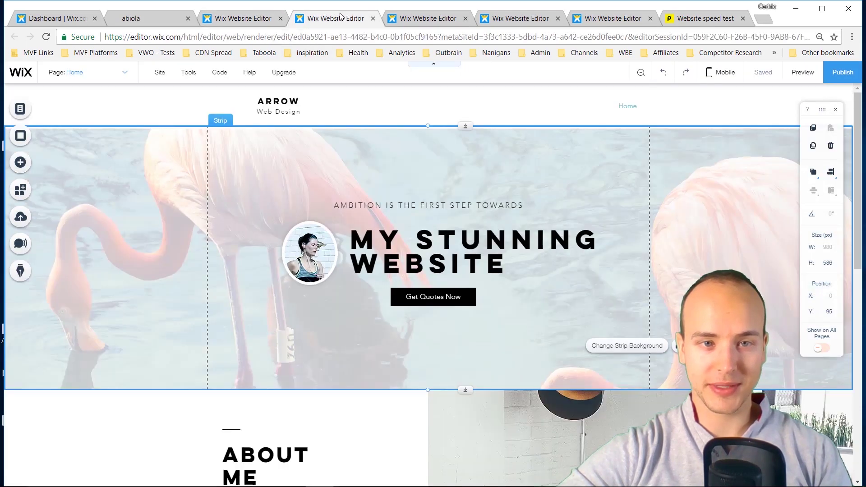
click(248, 23)
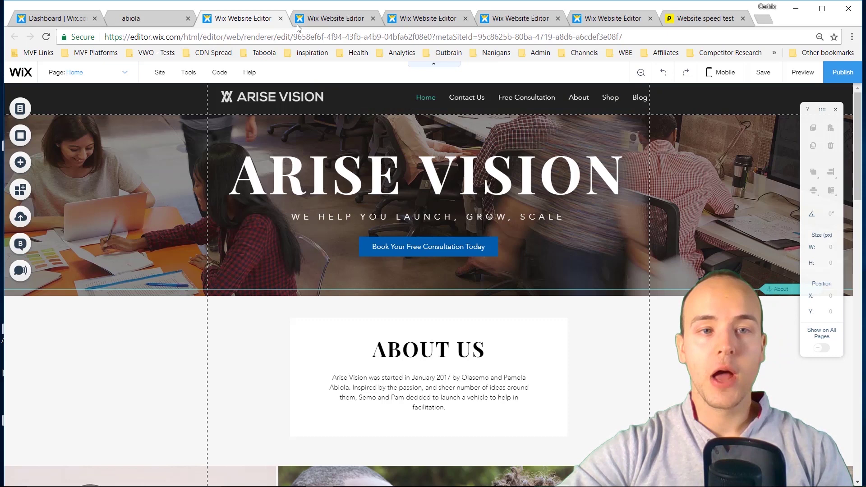
Step: Switch to the Arrow Web Design editor tab on the way to Power Level Studios
click(333, 14)
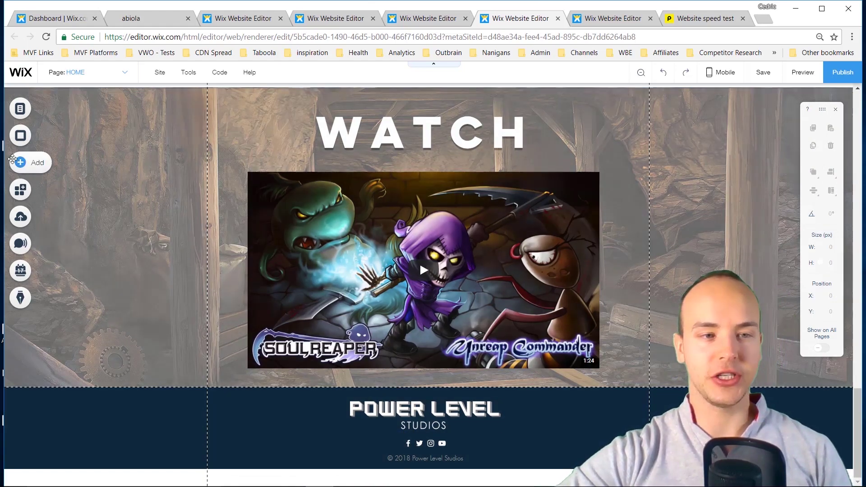
click(16, 163)
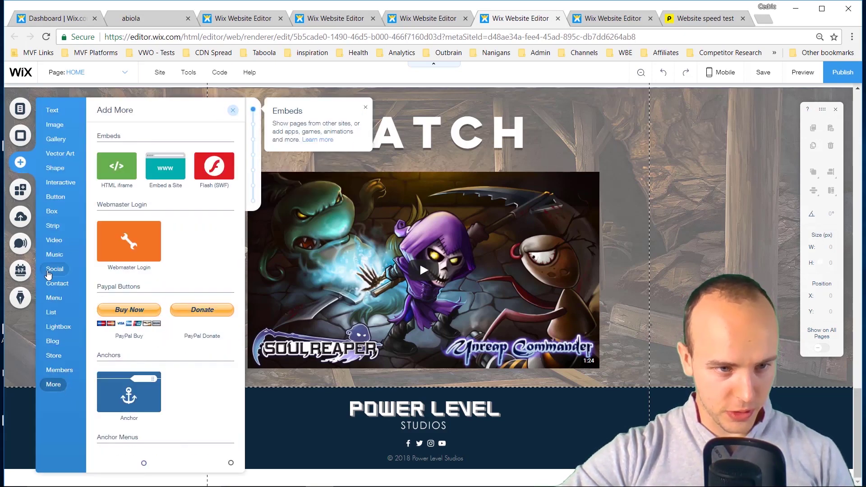
mouse_move(54, 269)
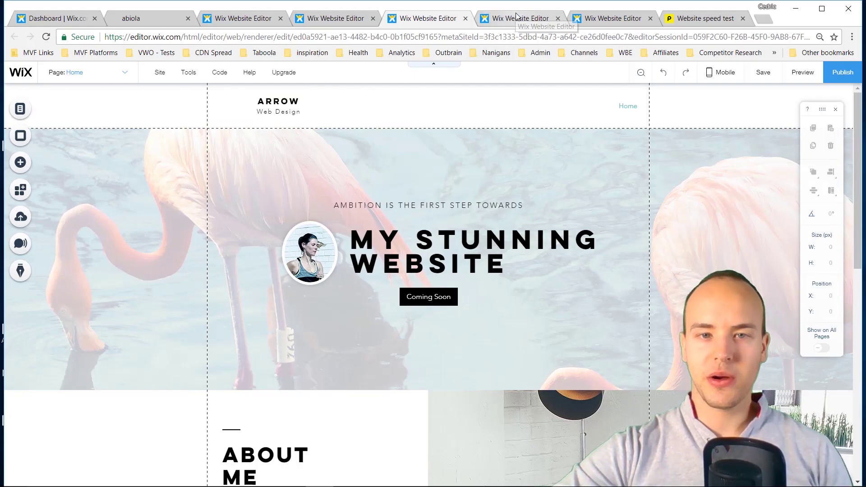
click(519, 19)
scroll(408, 282, up, 15)
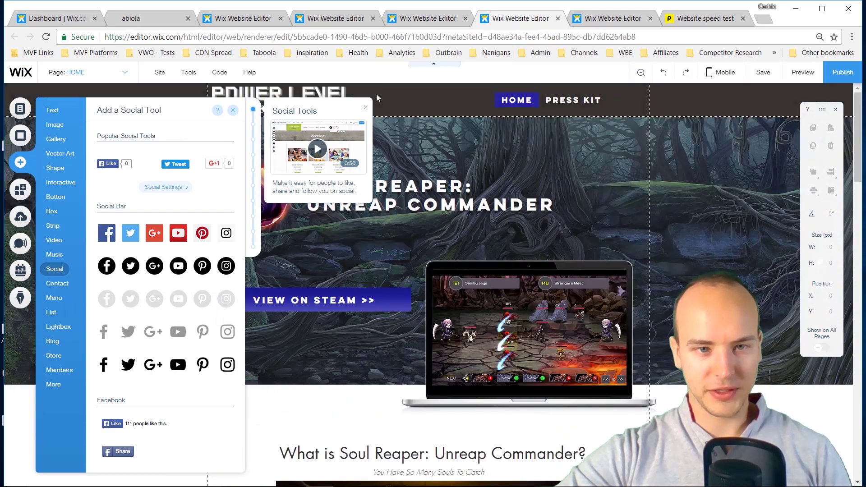
click(233, 110)
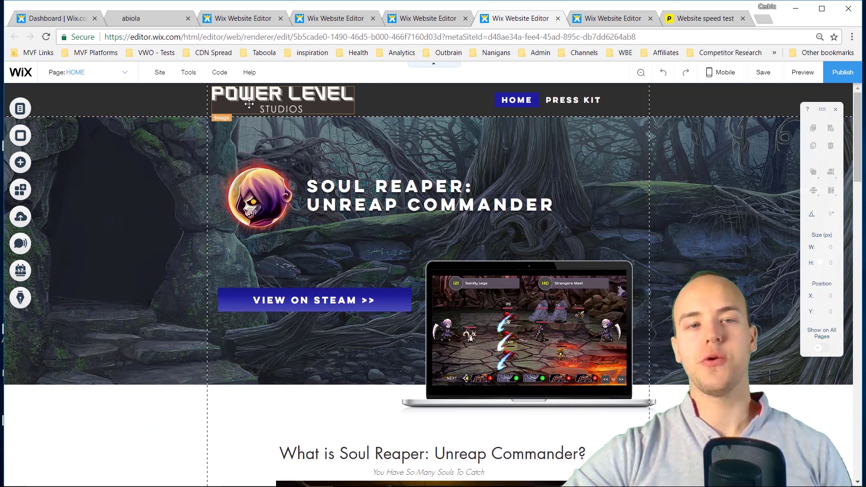
Step: Enter 'Power Level Studios' as the logo's Image Text in its image settings
click(249, 104)
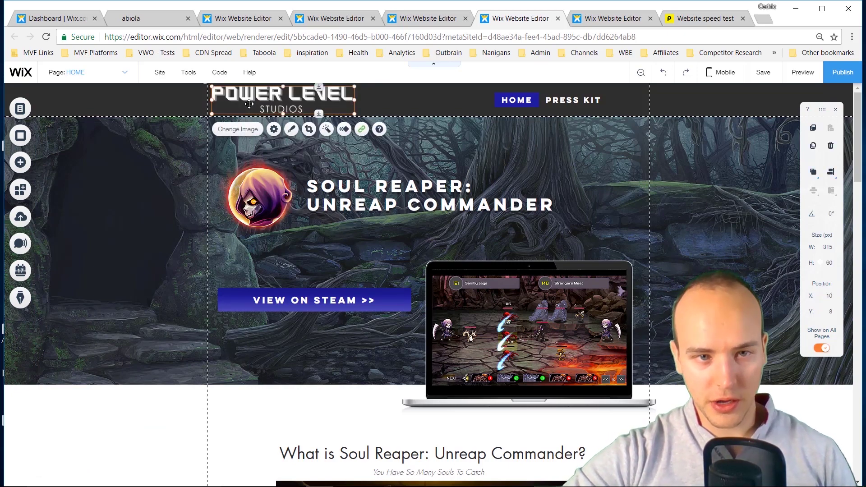
click(275, 133)
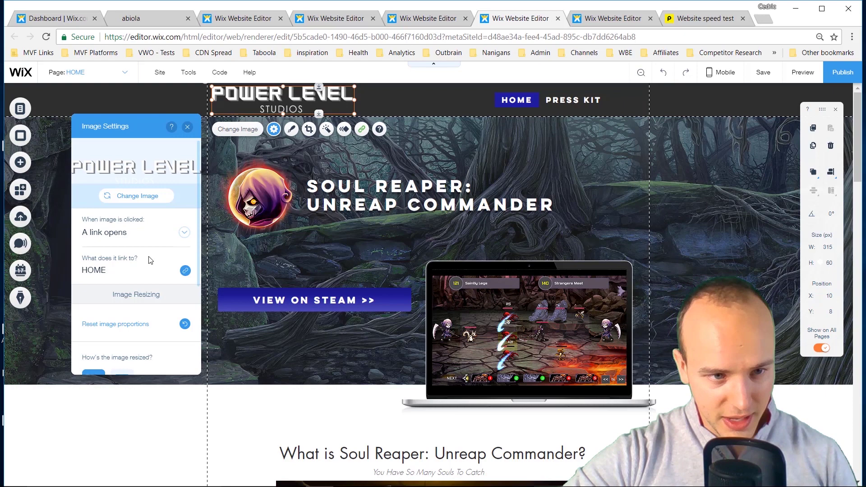
scroll(150, 260, down, 3)
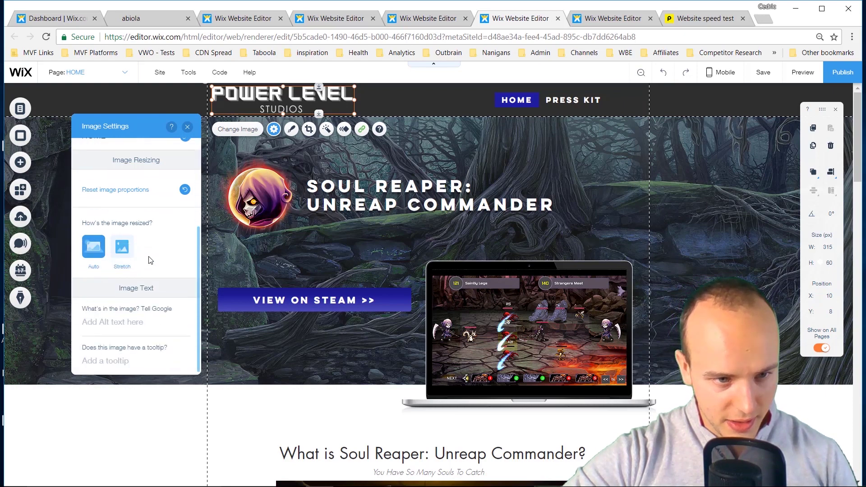
click(135, 326)
text(Power Level )
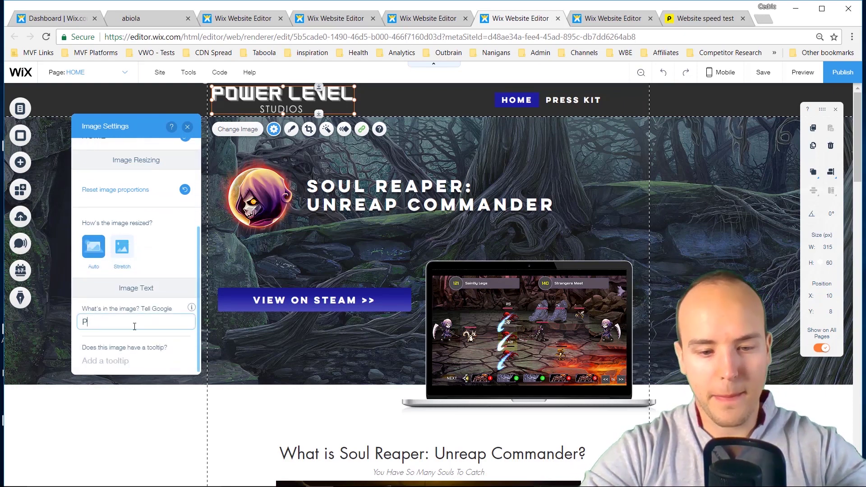
text(Studios)
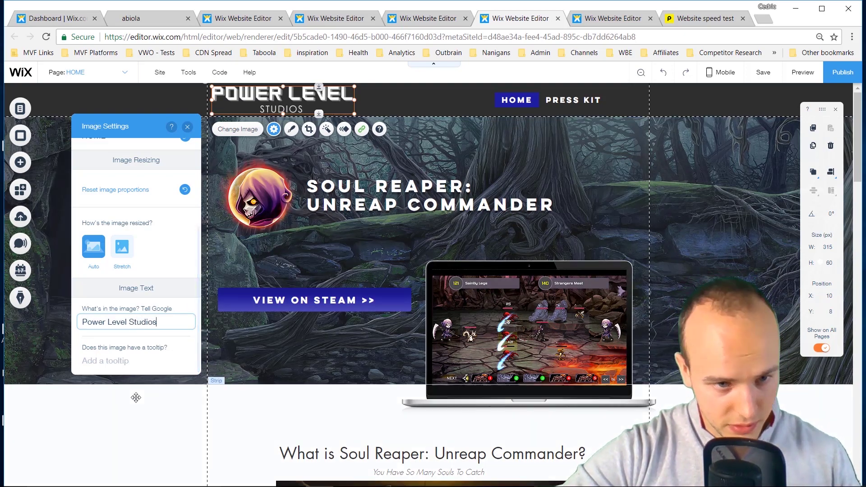
click(135, 397)
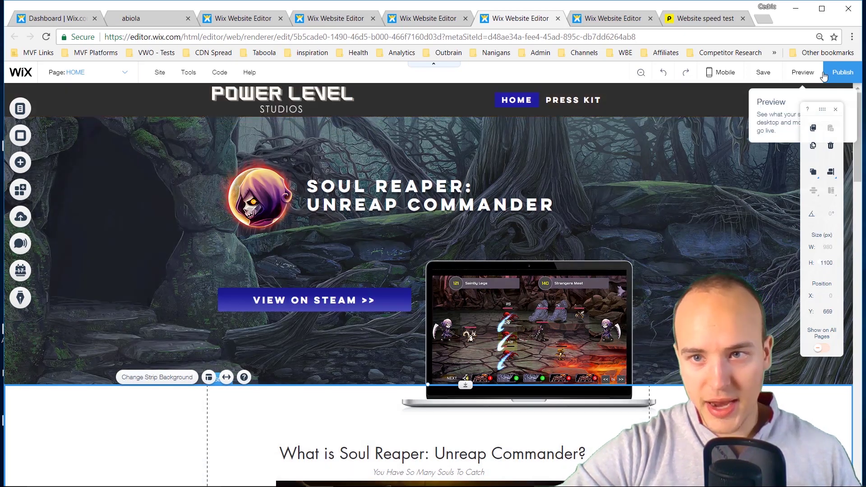
Step: Save the Power Level Studios site
click(767, 74)
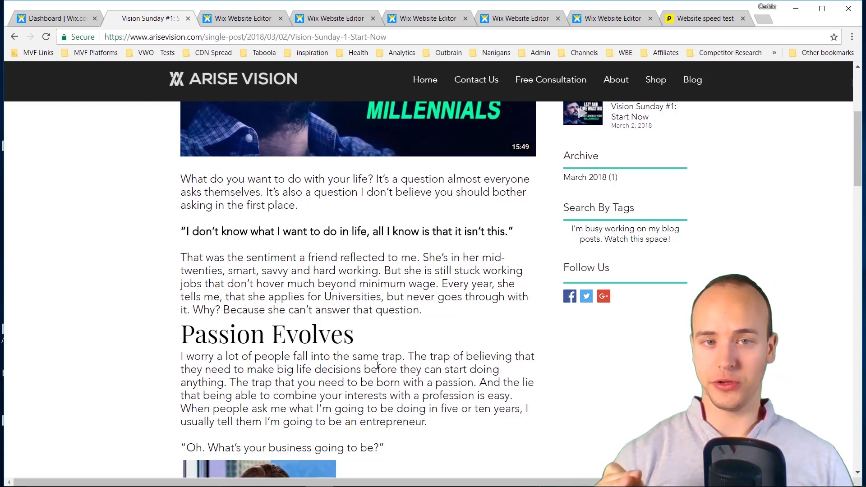
Step: Scroll through the Vision Sunday #1: Start Now blog post
scroll(378, 365, up, 4)
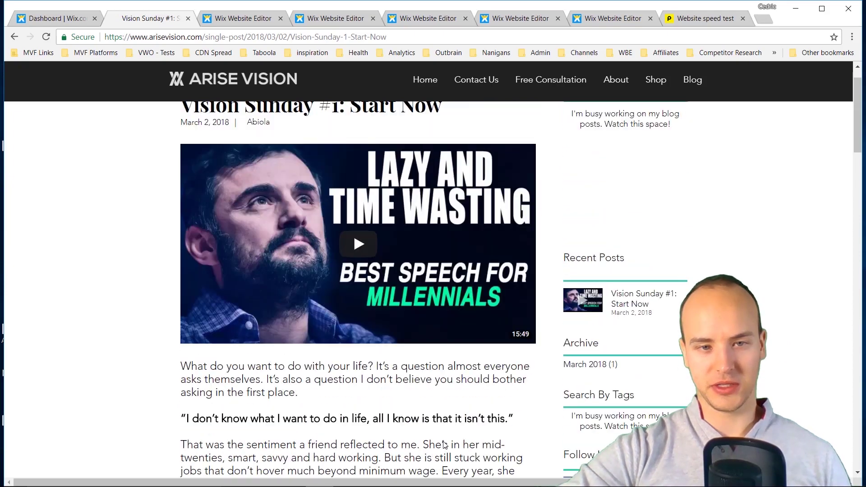
scroll(413, 379, down, 9)
scroll(414, 387, down, 8)
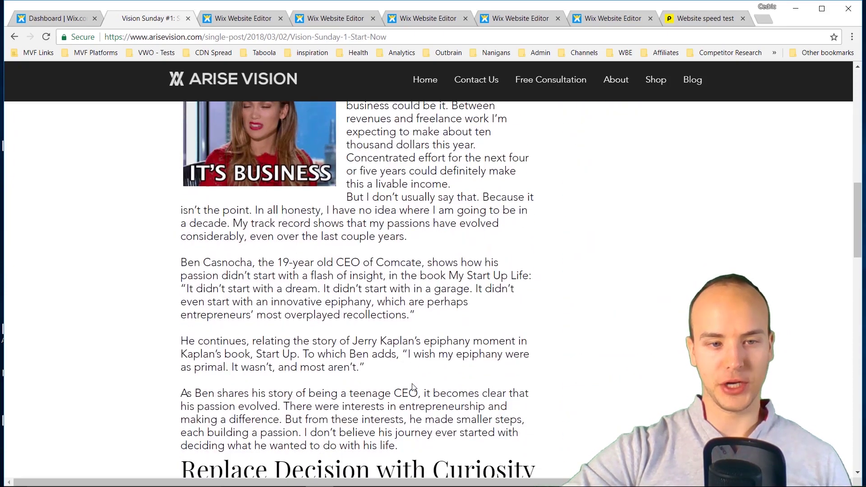
scroll(412, 387, down, 6)
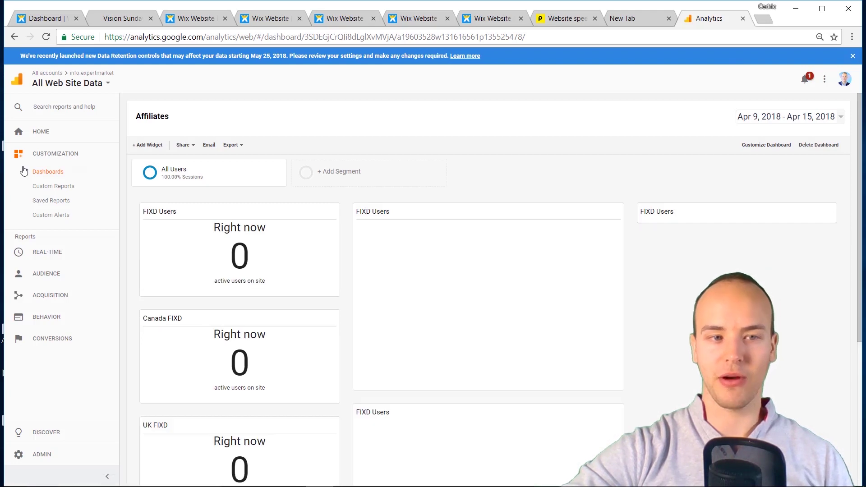
Step: Check the Google Analytics Real-Time Overview showing 216 active users, then go back to Wix
click(78, 254)
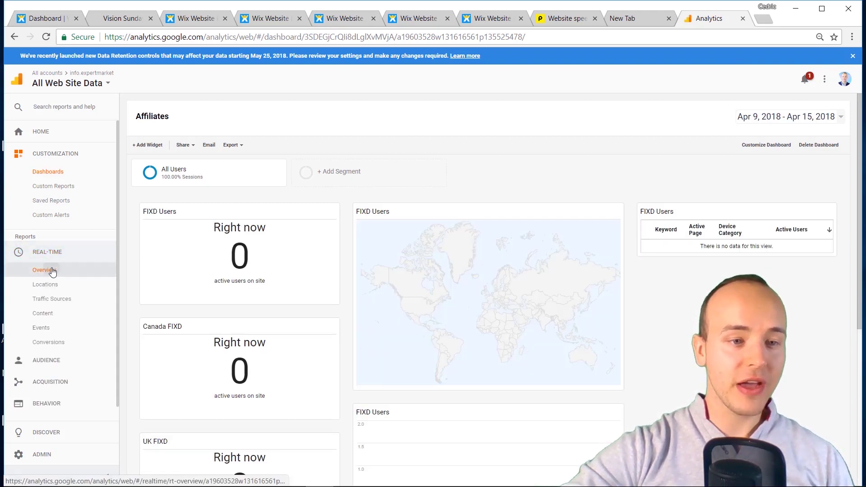
click(52, 270)
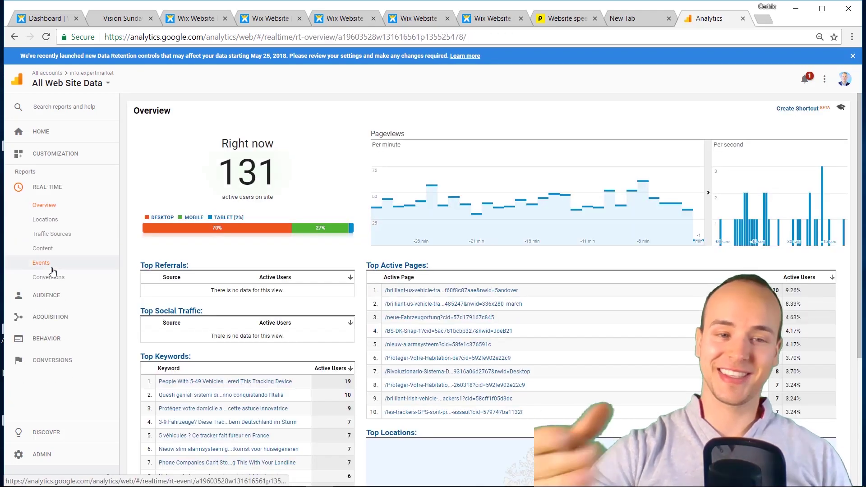
drag(215, 183, 291, 166)
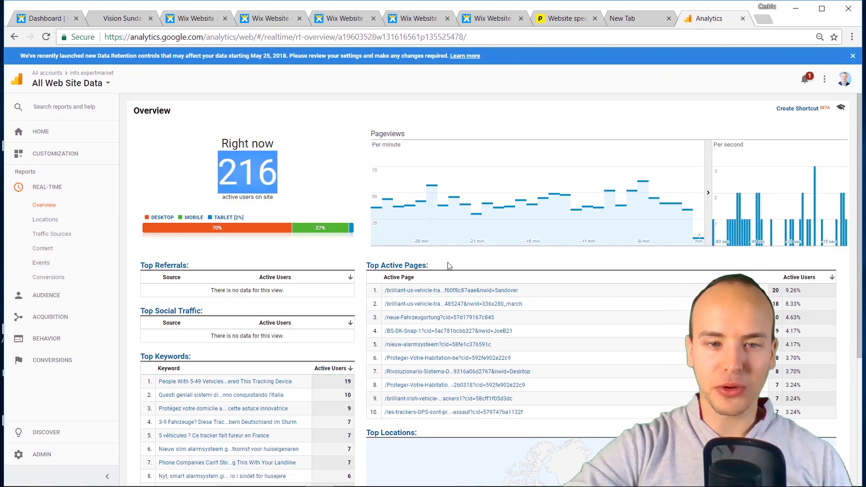
click(293, 159)
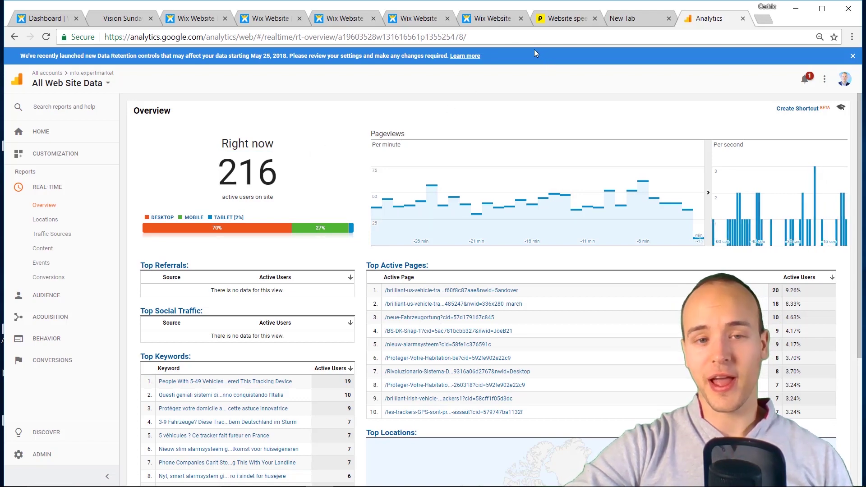
click(499, 22)
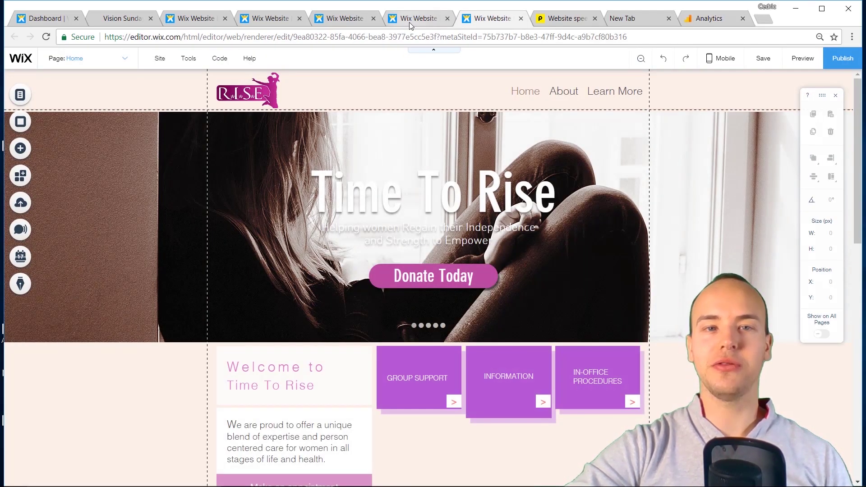
Step: Bring up the Arrow Web Design editor and review its My Stunning Website home page
click(409, 23)
click(332, 26)
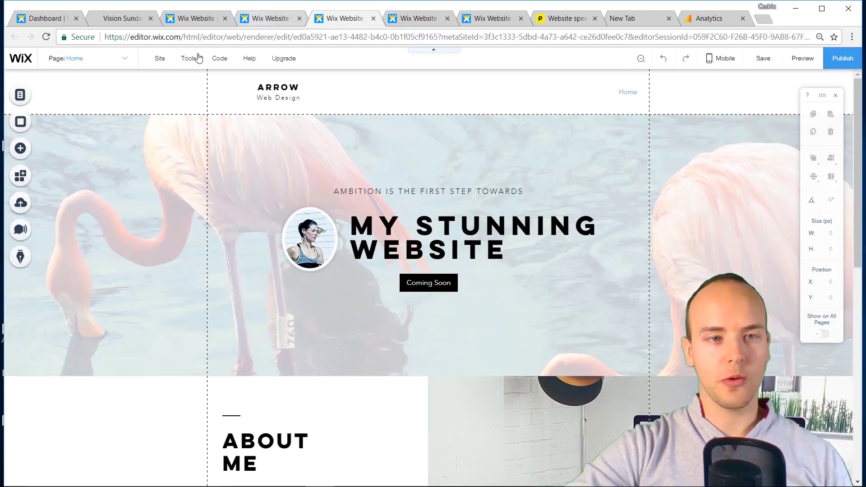
mouse_move(161, 63)
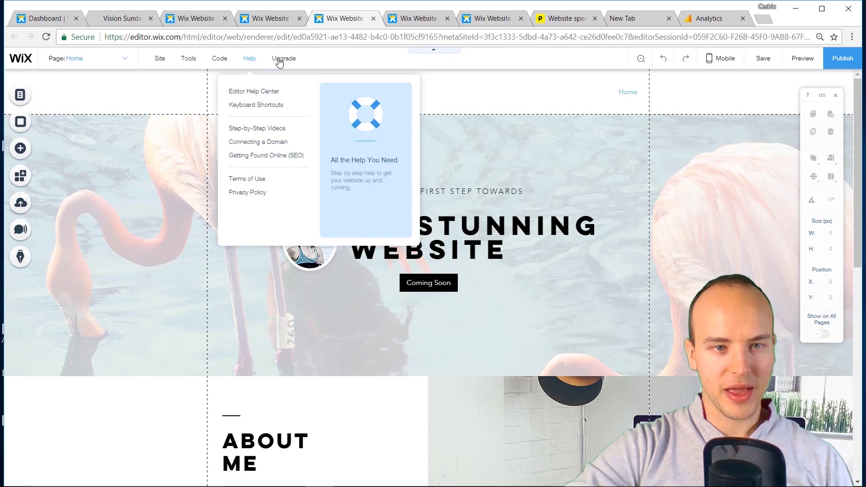
mouse_move(280, 62)
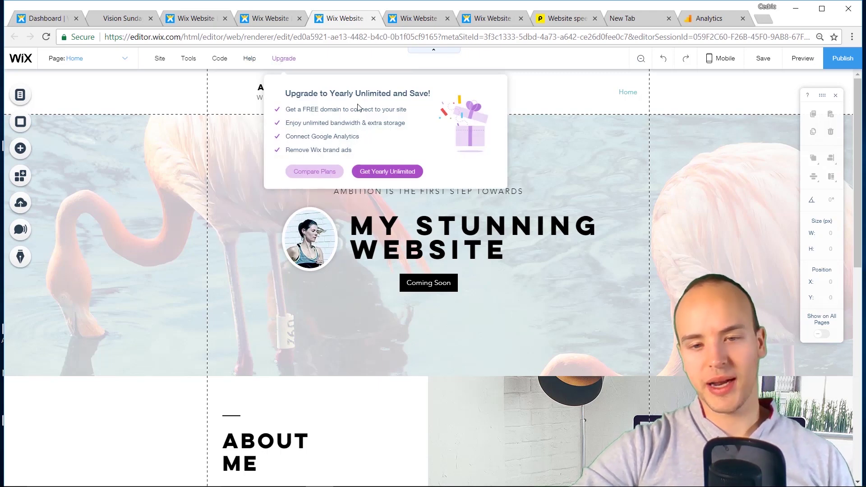
click(697, 18)
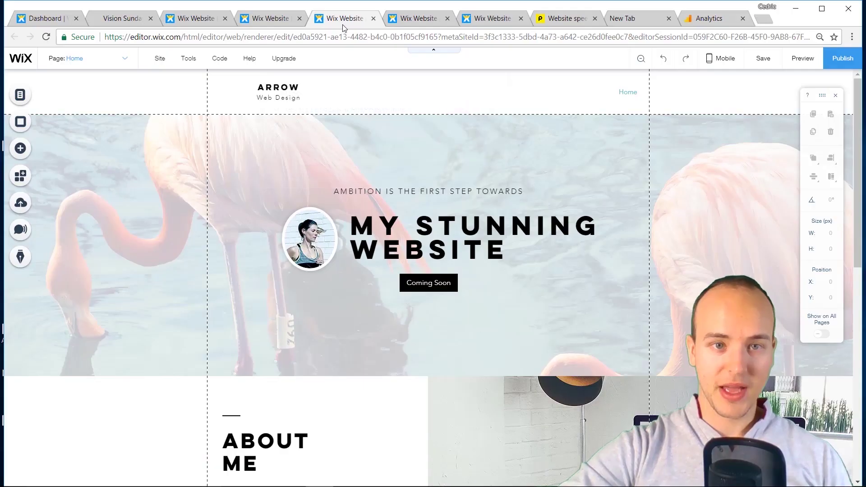
scroll(426, 223, down, 4)
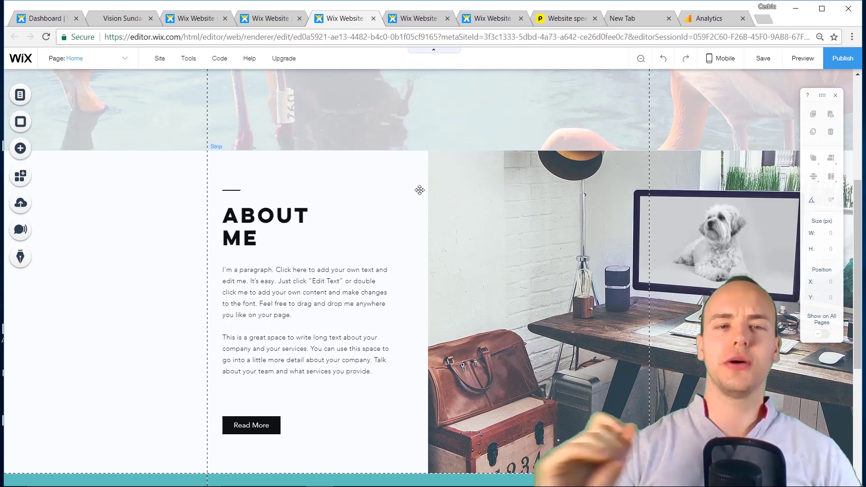
scroll(325, 125, up, 5)
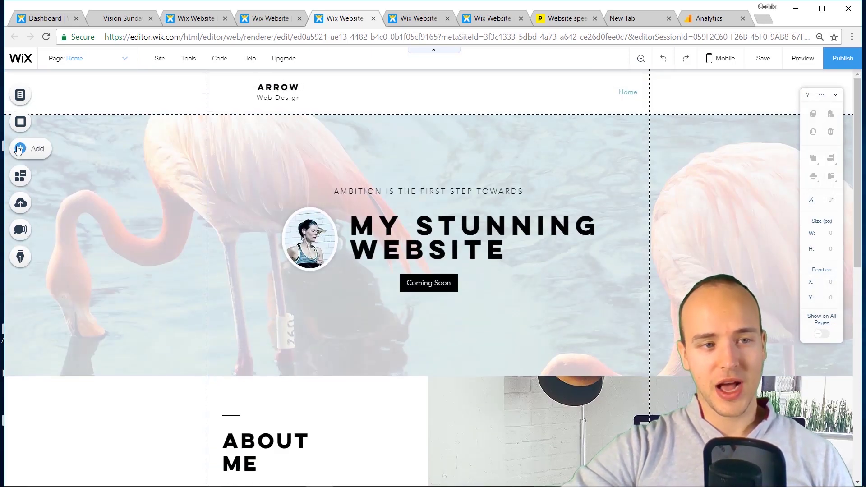
Step: Add the close-up flamingo photo from Free Wix Images to the Arrow home page
click(18, 150)
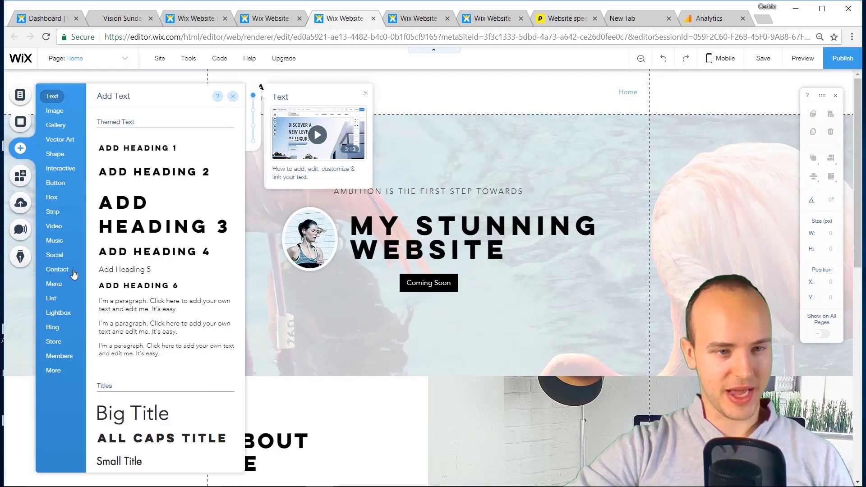
click(58, 356)
click(56, 111)
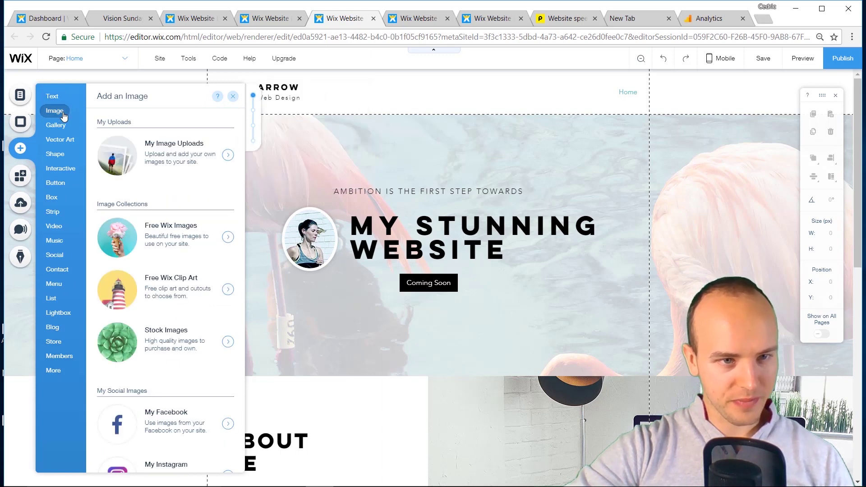
click(138, 229)
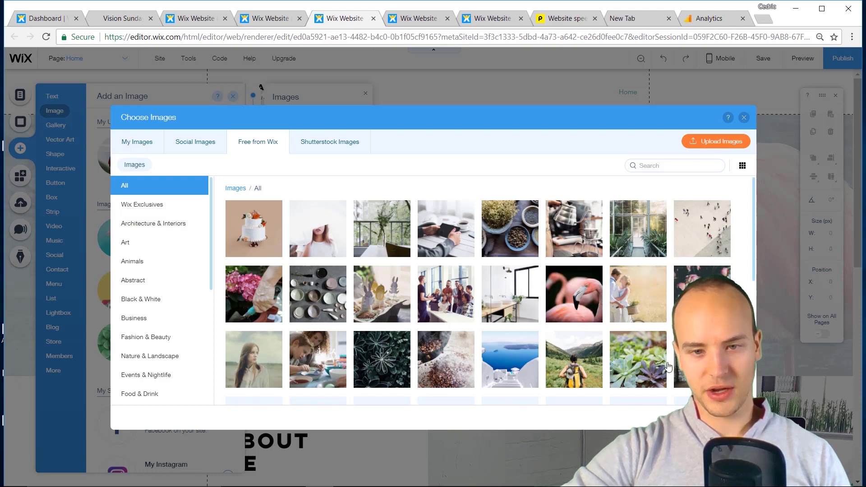
click(582, 299)
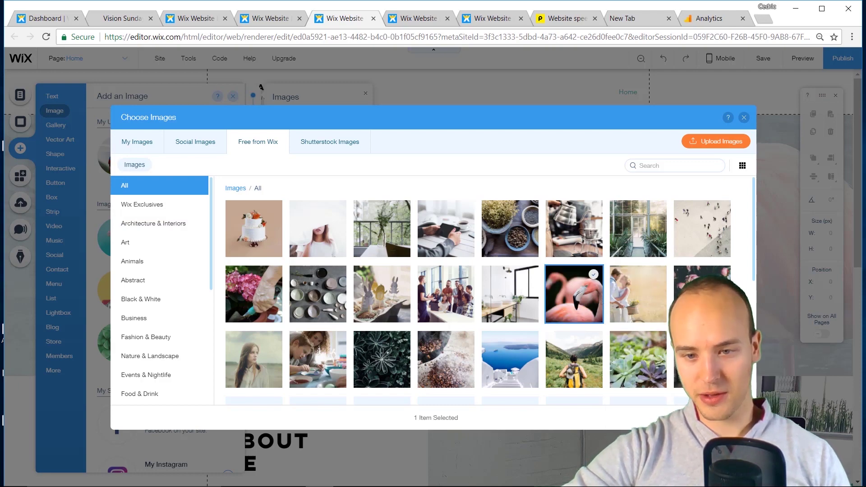
click(721, 418)
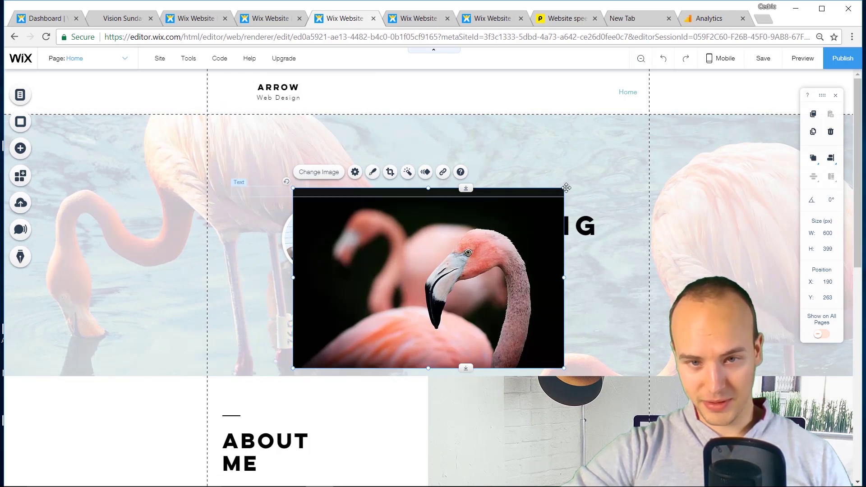
Step: Enlarge the flamingo photo to 782 by 520, shift it up-left, then delete it
drag(566, 188, 646, 133)
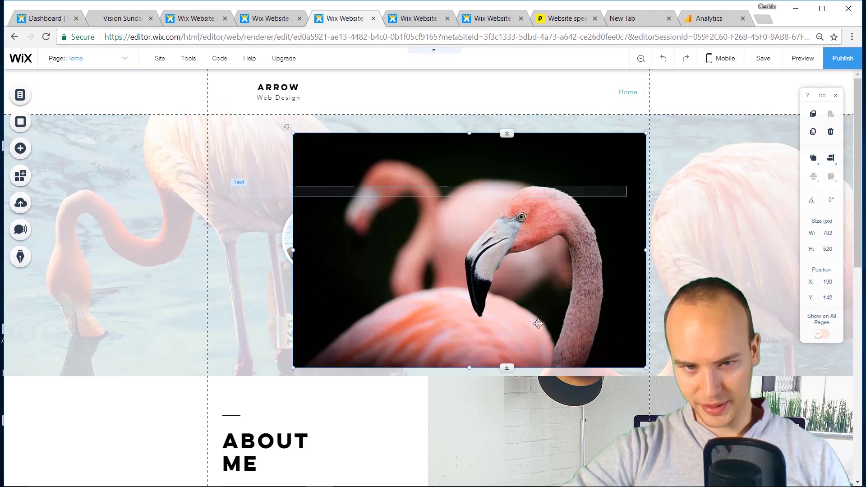
drag(513, 324, 489, 313)
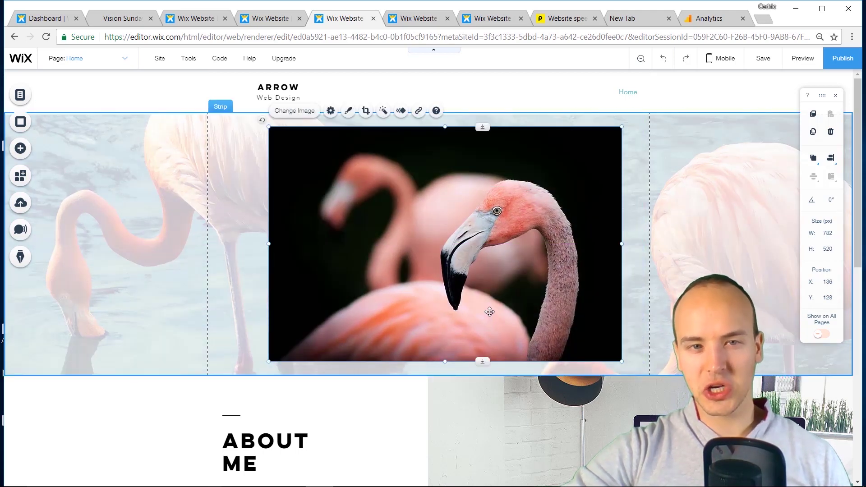
key(Delete)
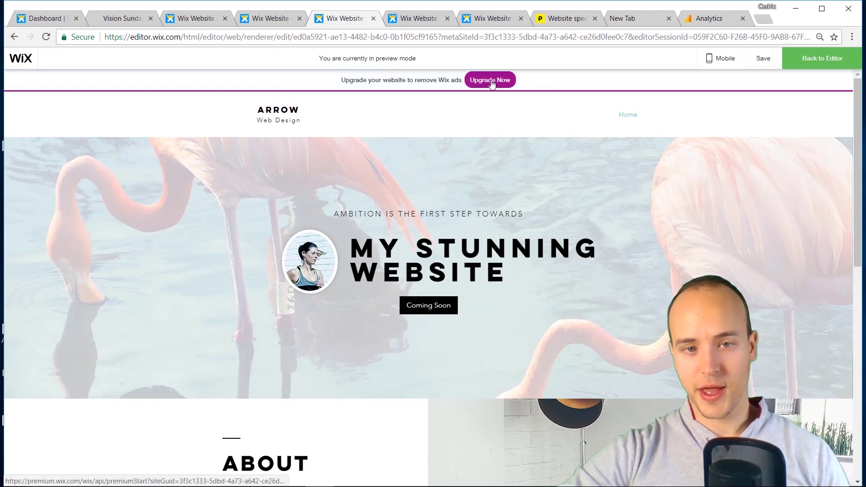
Step: Dismiss the edits-in-two-windows warning and switch to the editor showing Get Quotes Now
scroll(532, 253, down, 10)
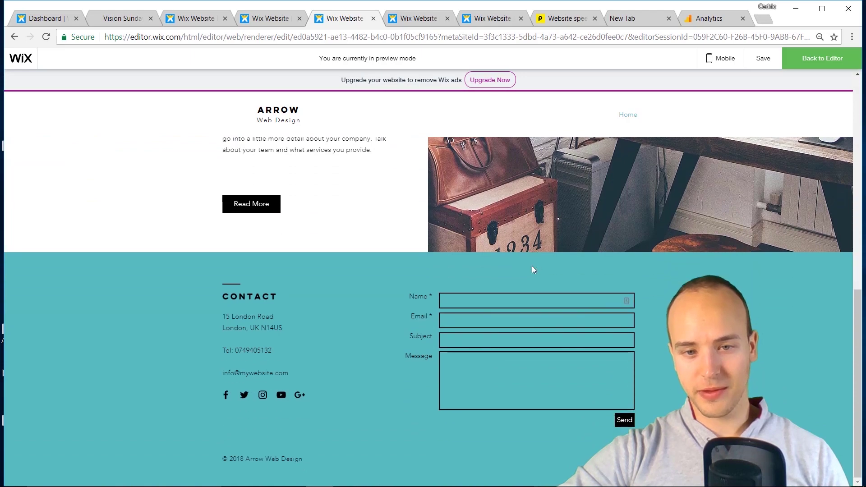
scroll(531, 266, up, 7)
scroll(502, 241, up, 3)
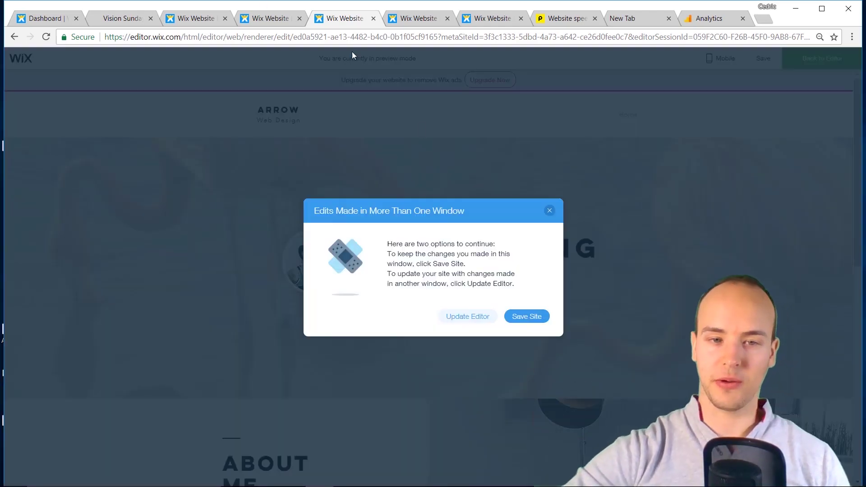
click(550, 208)
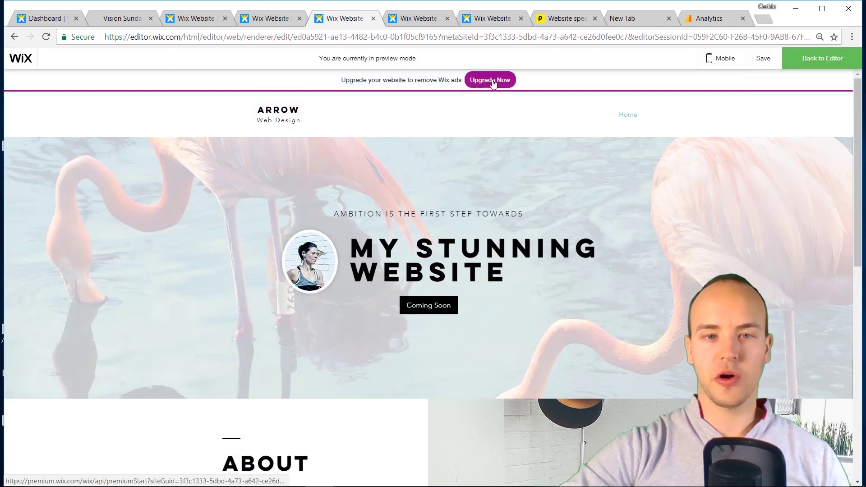
click(291, 19)
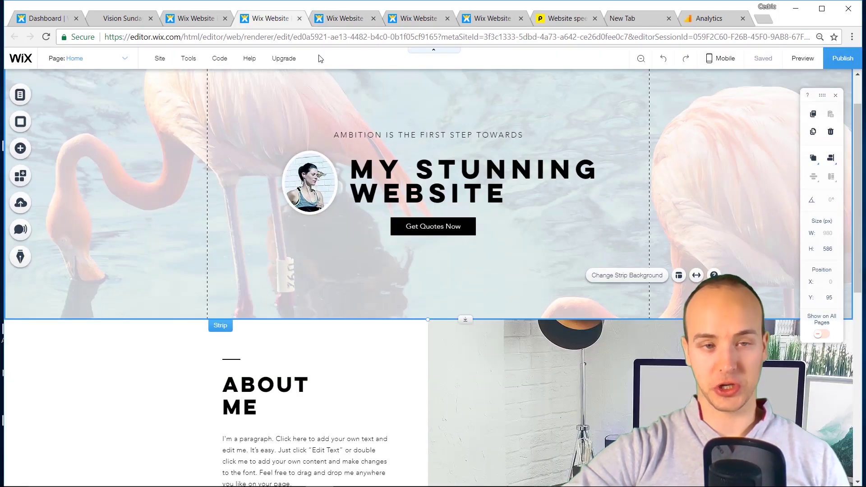
Step: Publish the Arrow site and close the congratulations message
click(841, 64)
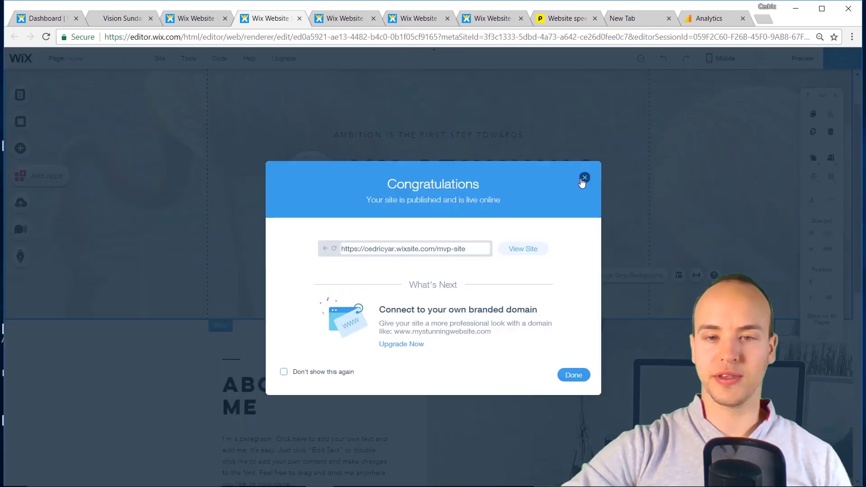
click(584, 178)
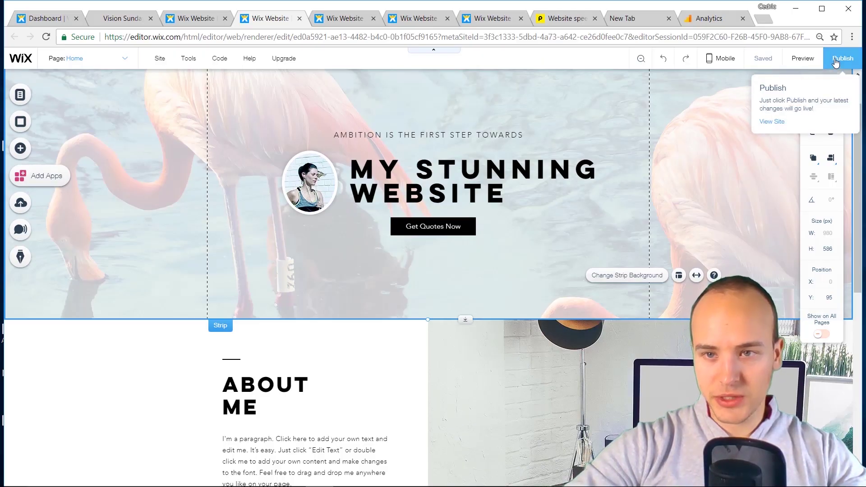
Step: Republish and open the live site at cedricyar.wixsite.com/mvp-site, selecting its address
click(835, 63)
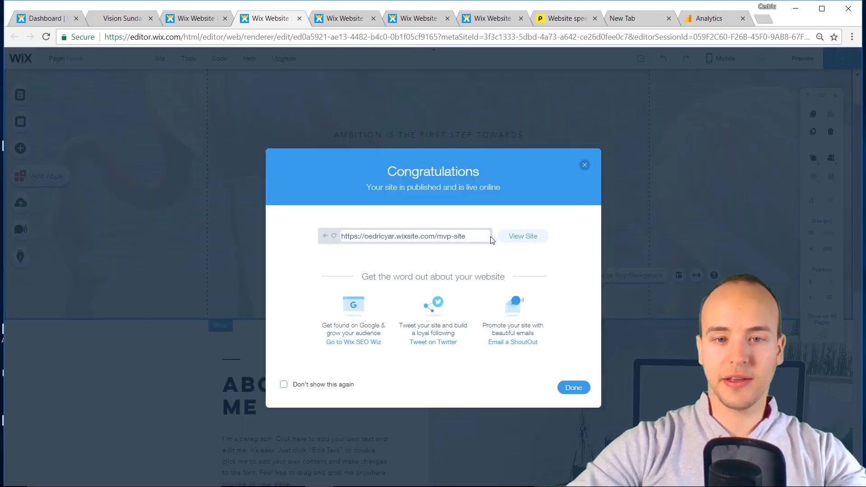
click(508, 239)
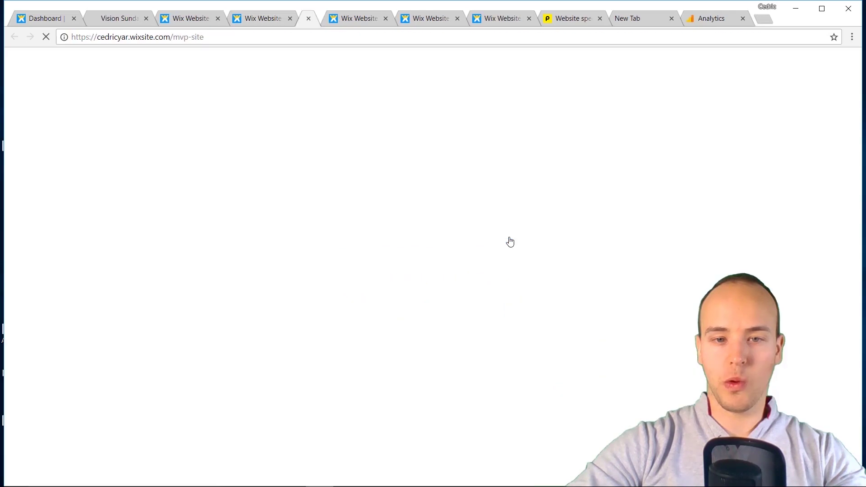
drag(237, 36, 106, 35)
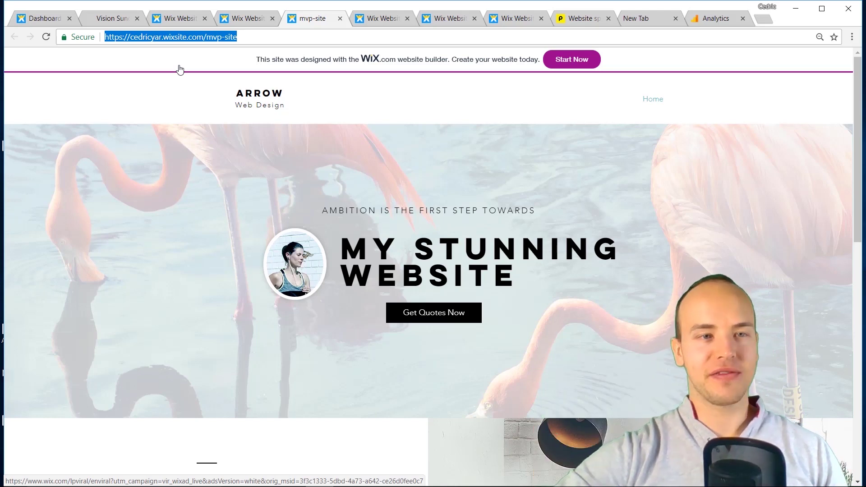
Step: Load the Arise Vision home page by removing the post path, then close Wix's publish confirmation
click(115, 18)
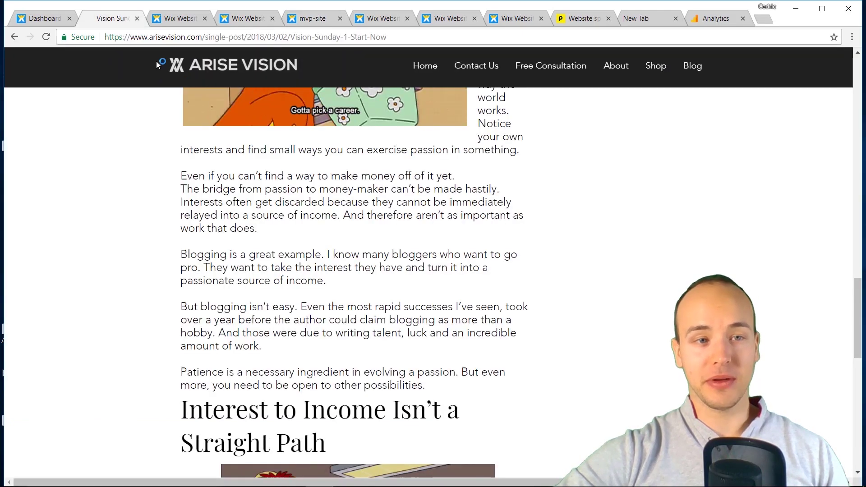
scroll(156, 63, up, 12)
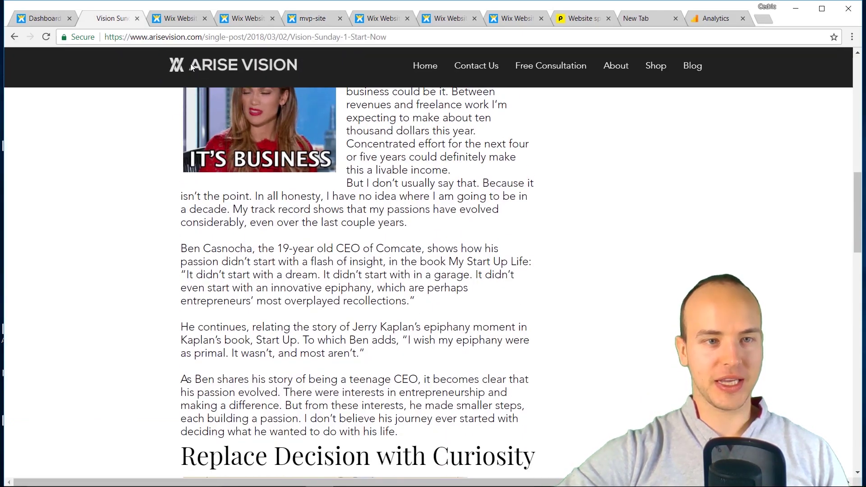
drag(205, 36, 706, 36)
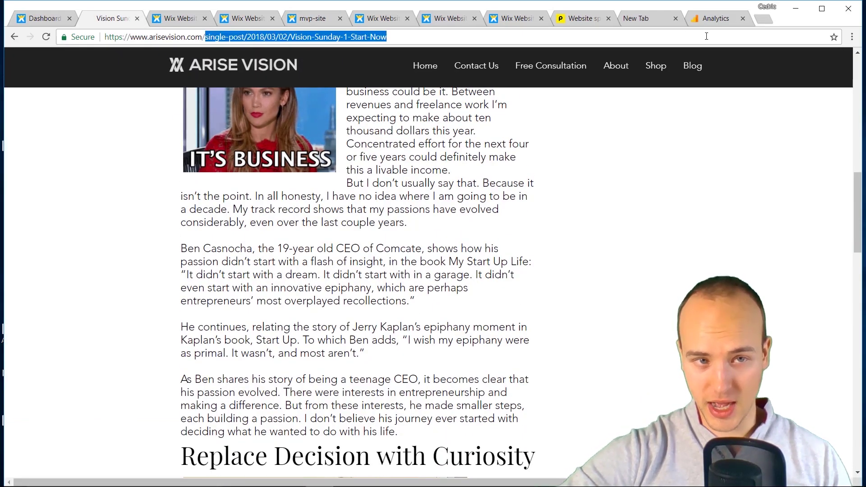
key(BackSpace)
key(Return)
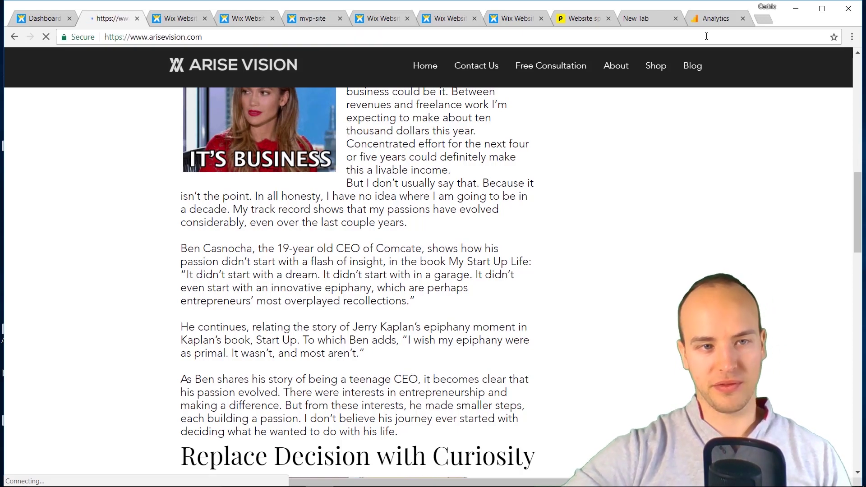
click(259, 19)
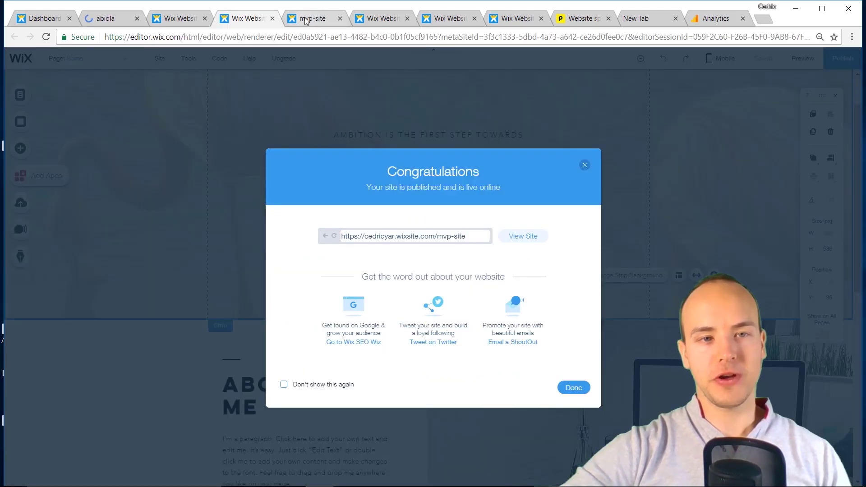
click(584, 165)
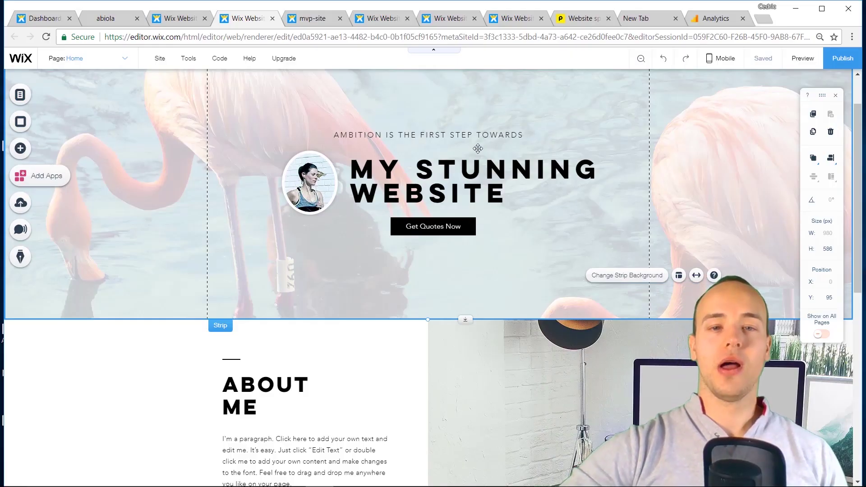
Step: Scroll the Arrow home page down and back up to the Ambition tagline in the hero
scroll(364, 361, down, 3)
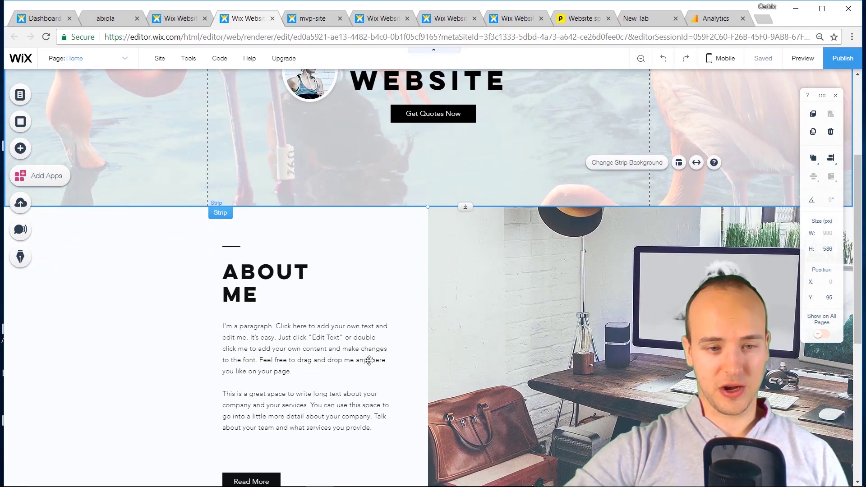
scroll(378, 348, up, 5)
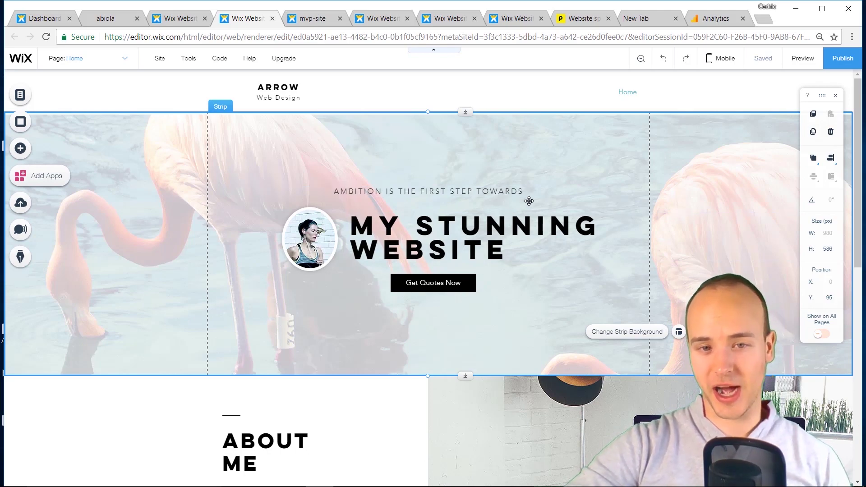
scroll(533, 202, down, 4)
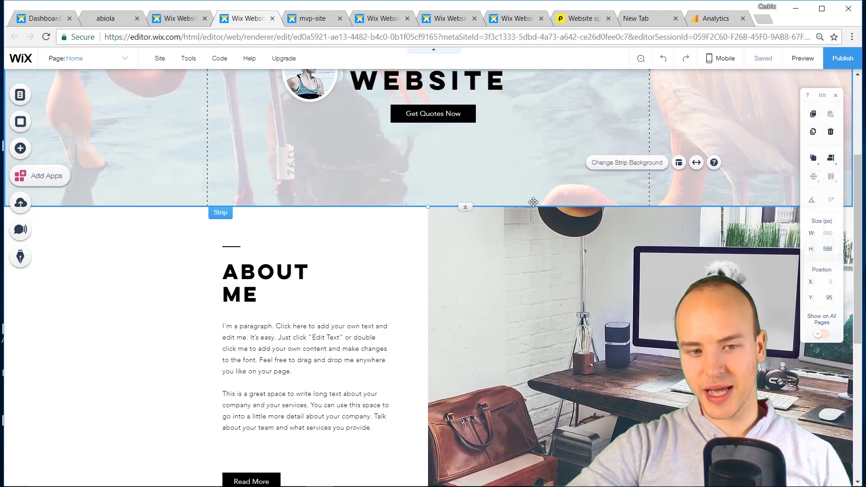
scroll(531, 216, up, 4)
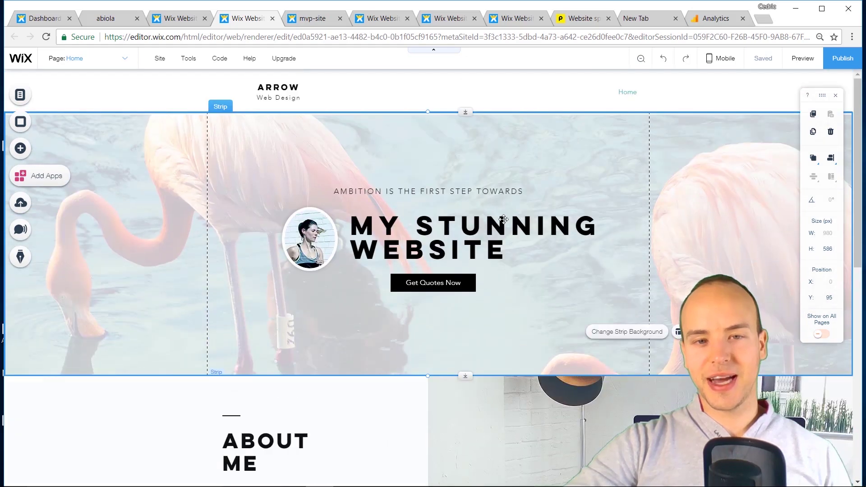
Step: Try the Chelsea Market font on the AMBITION IS THE FIRST STEP TOWARDS tagline
click(433, 189)
double_click(433, 189)
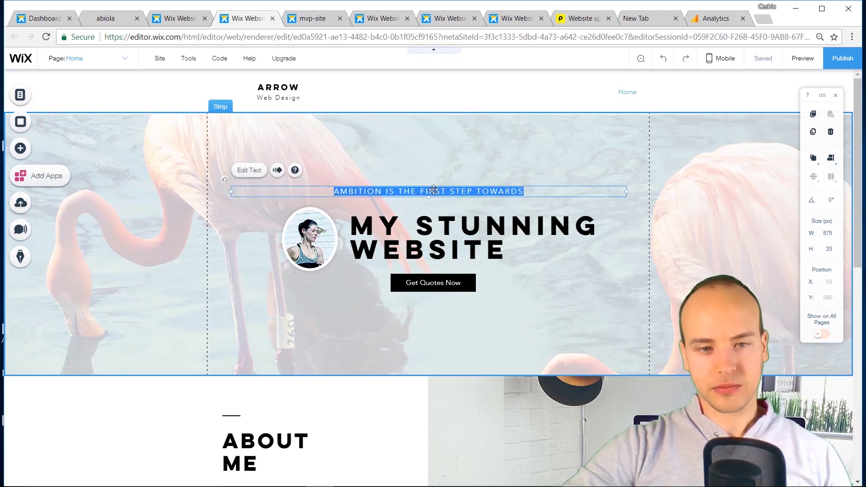
click(691, 276)
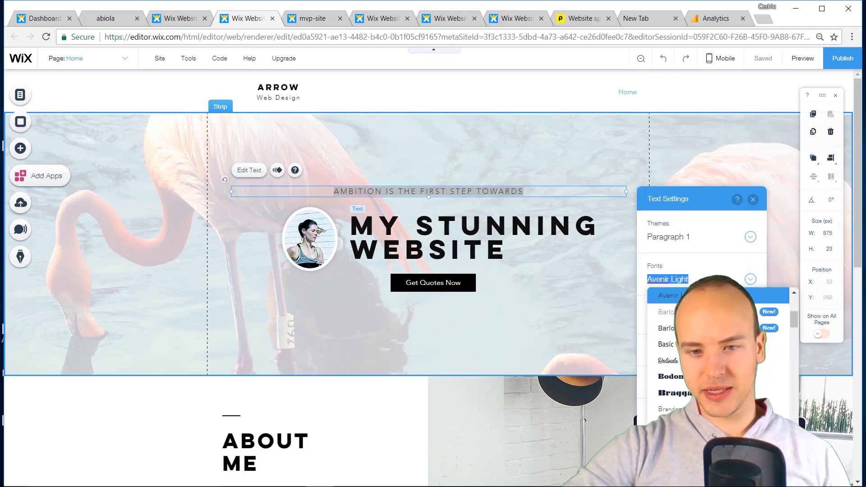
scroll(717, 356, down, 2)
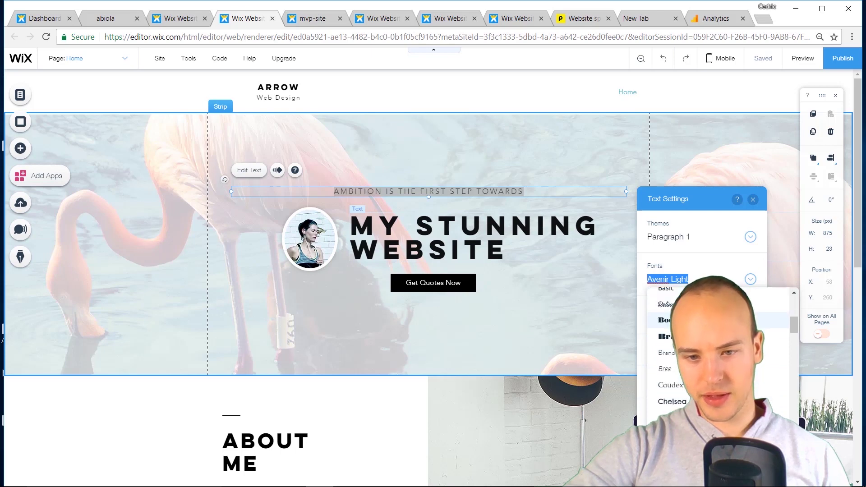
click(685, 345)
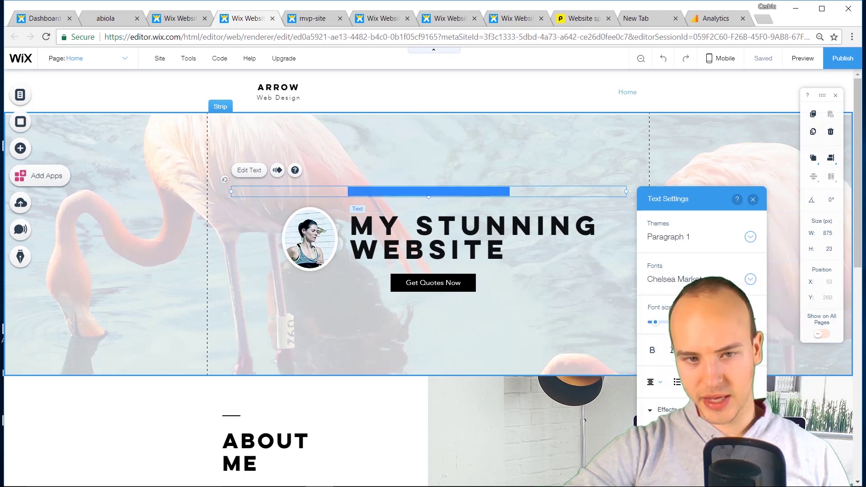
click(512, 191)
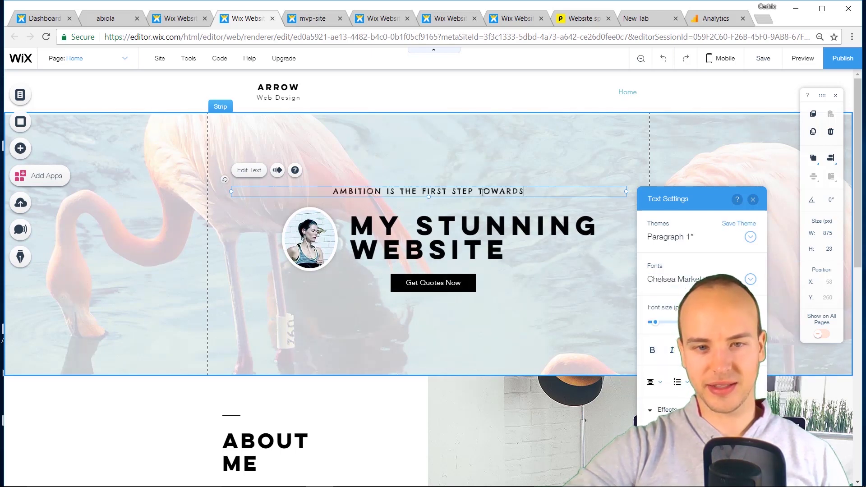
Step: Enlarge the whole tagline and set its font to Georgia
drag(536, 192, 290, 192)
drag(656, 324, 662, 323)
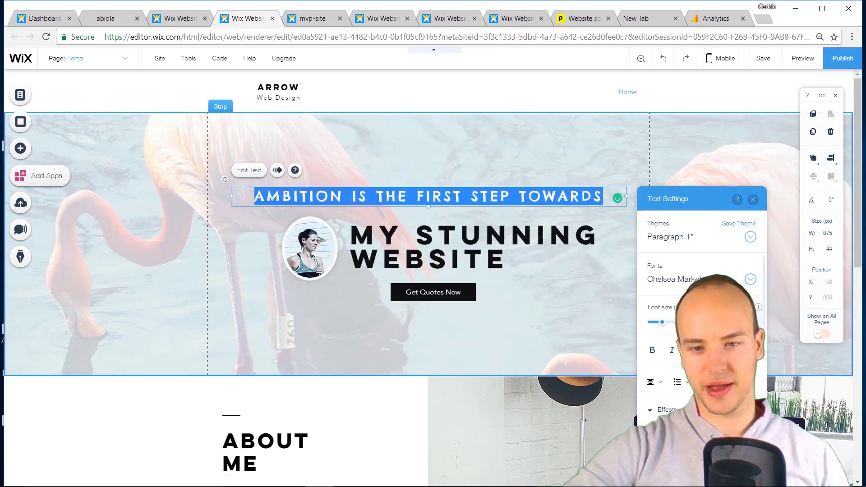
click(676, 279)
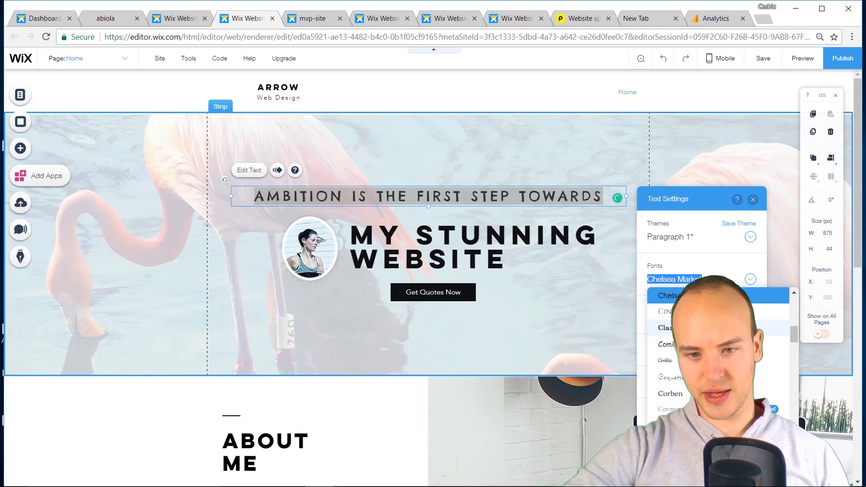
scroll(717, 356, down, 5)
click(666, 354)
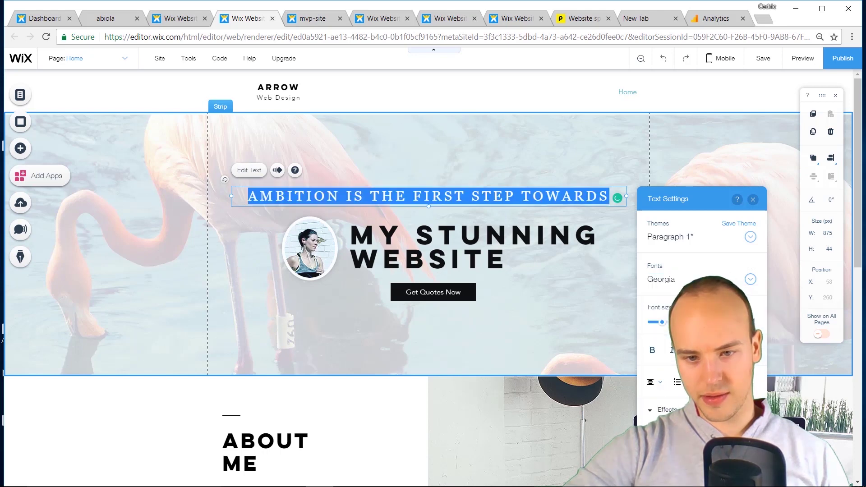
click(548, 285)
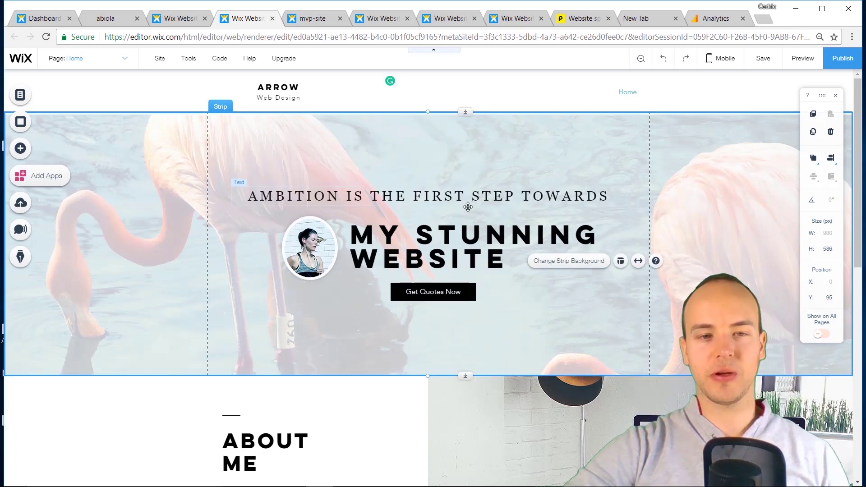
scroll(533, 237, down, 1)
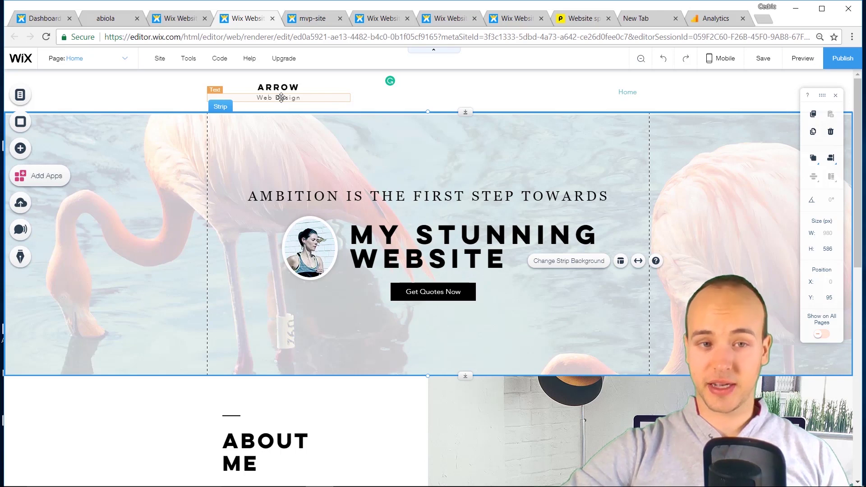
Step: Save the Arrow site with Ctrl+S to keep the Georgia tagline
key(ctrl+s)
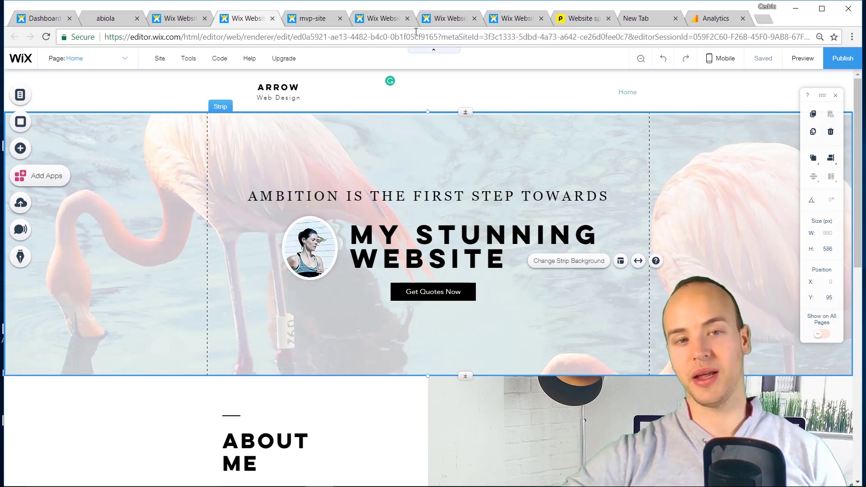
Step: Add the Subscribe (Grayscale) lightbox template reading JOIN OUR MAILING LIST with an email field
click(15, 148)
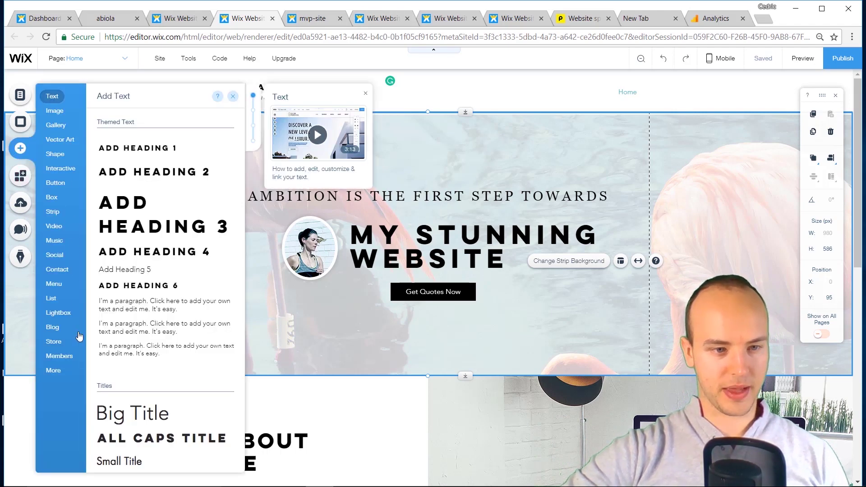
click(68, 361)
click(54, 371)
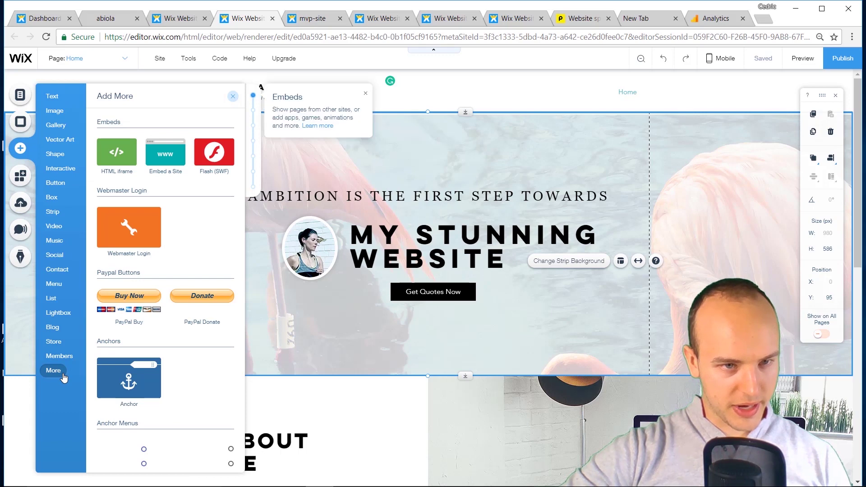
click(62, 319)
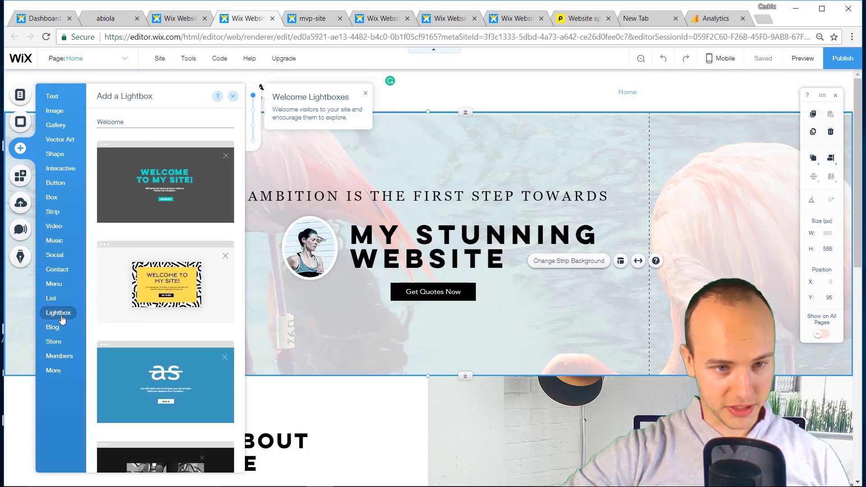
scroll(130, 300, down, 8)
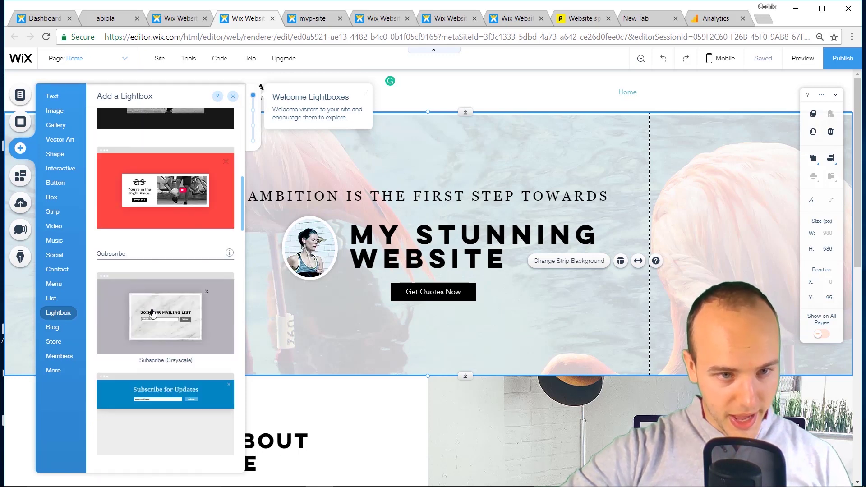
drag(437, 199, 440, 201)
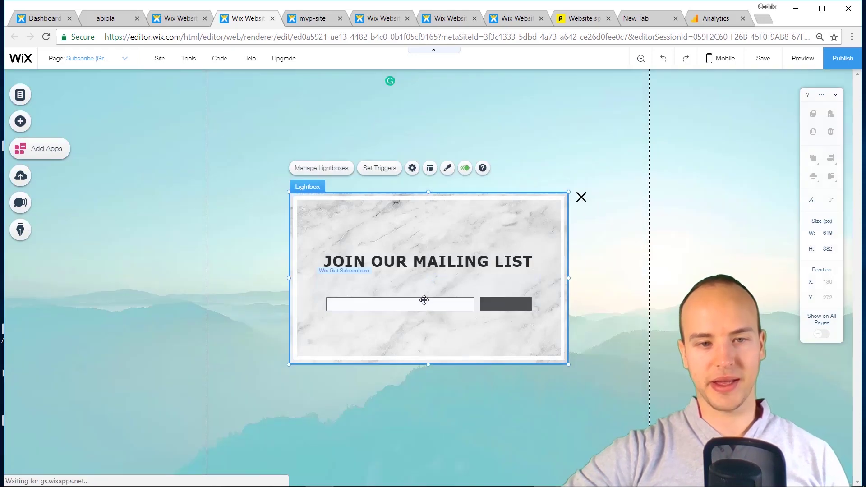
Step: Increase the lightbox's appearance delay slightly in its settings
click(381, 168)
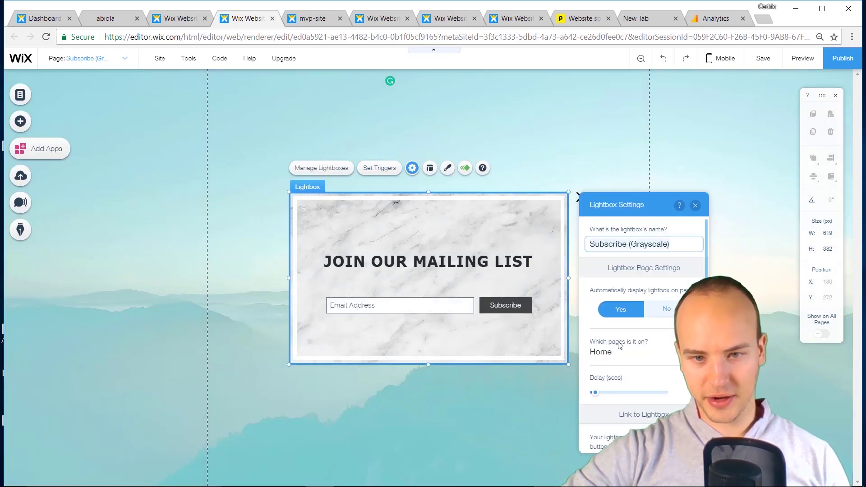
scroll(639, 375, down, 2)
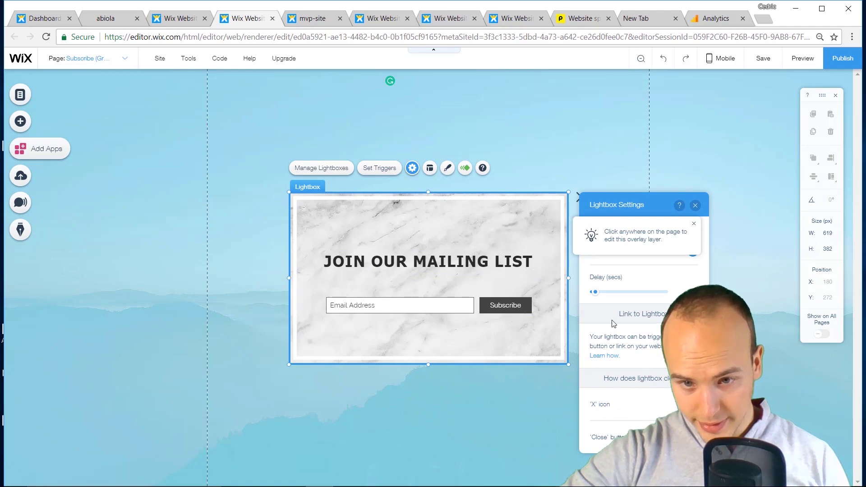
drag(594, 293, 606, 294)
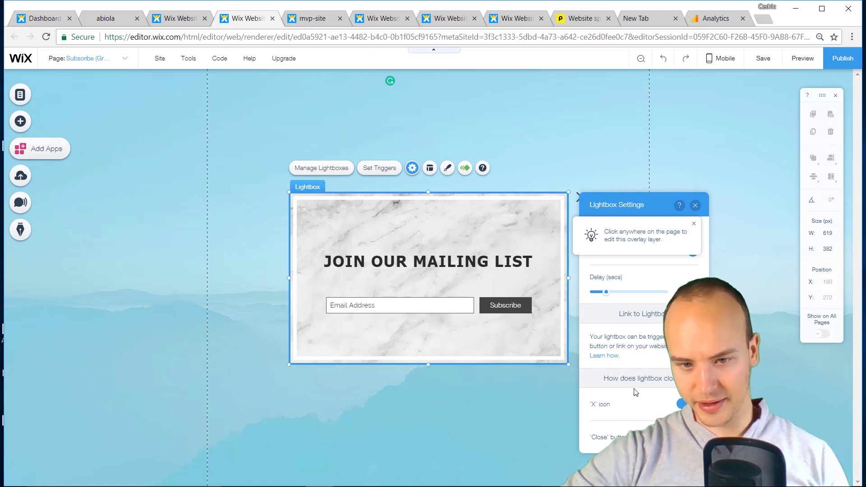
scroll(635, 379, up, 2)
scroll(635, 379, down, 2)
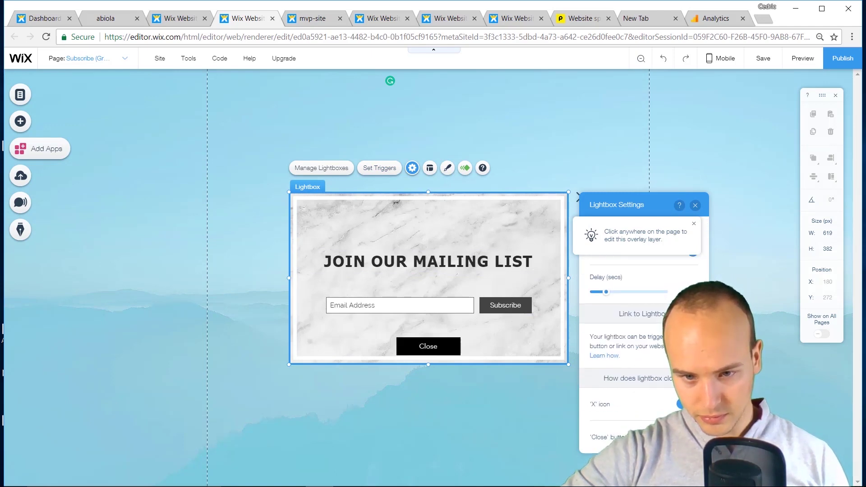
scroll(636, 378, up, 2)
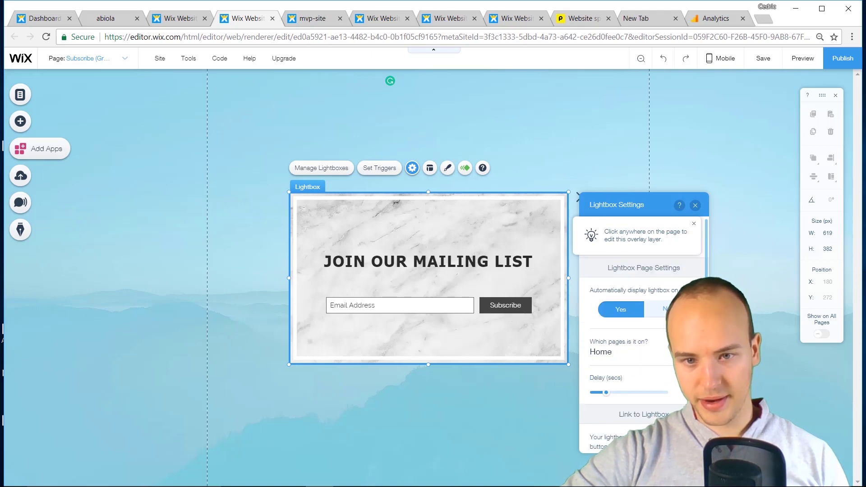
click(694, 223)
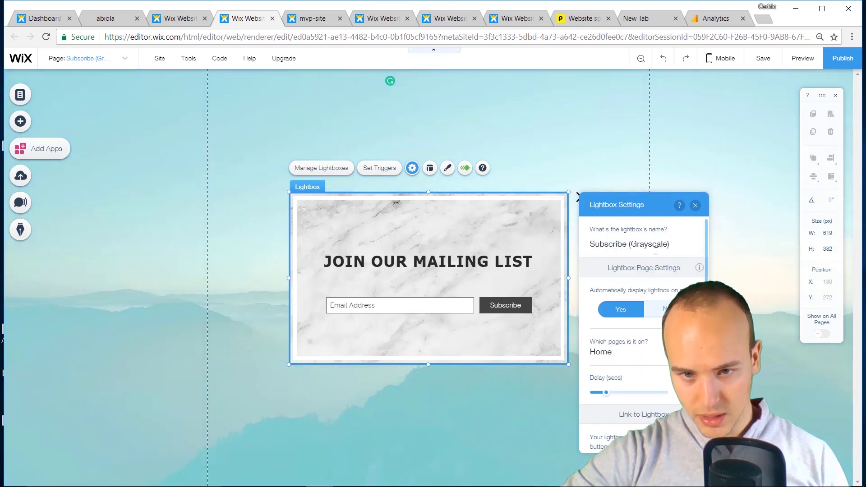
click(694, 206)
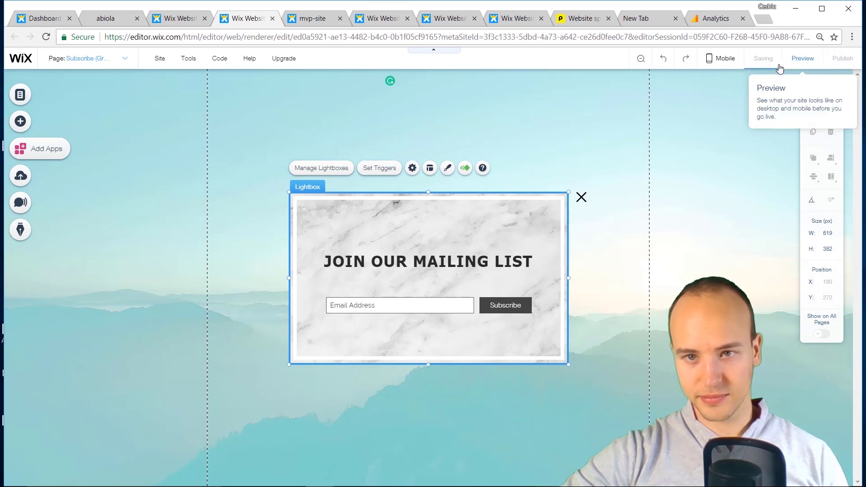
Step: Save the site with the new lightbox, then recheck the lightbox settings
click(763, 58)
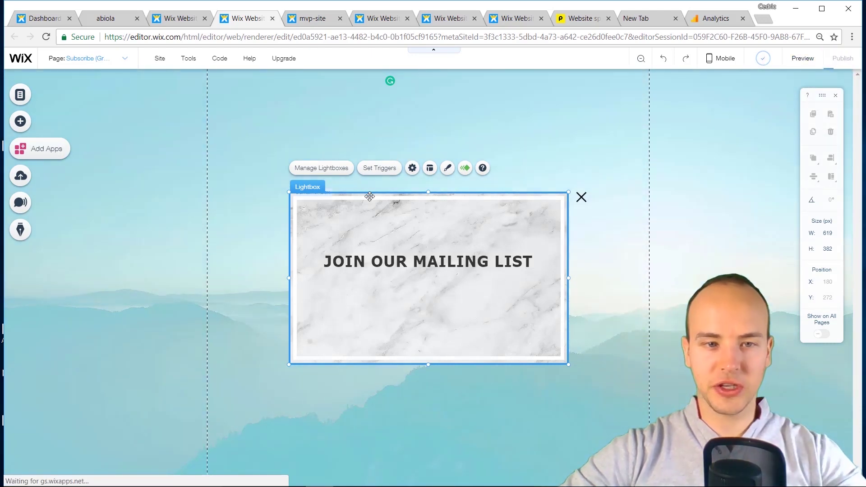
click(412, 168)
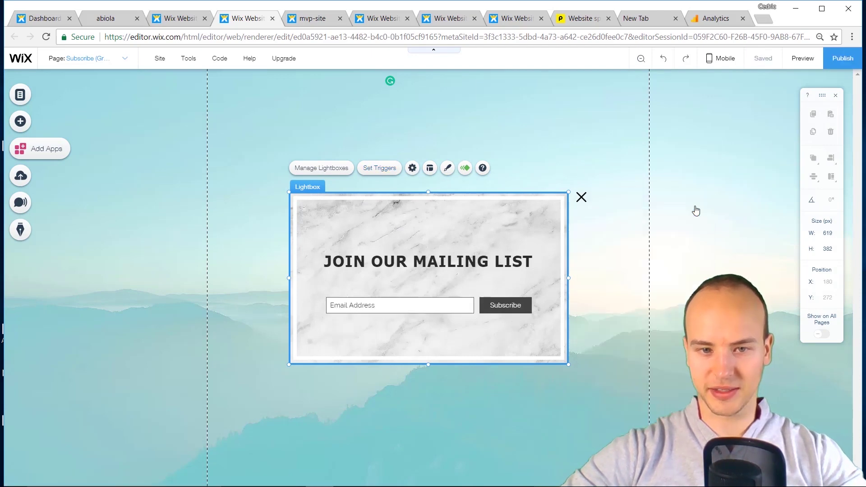
click(695, 205)
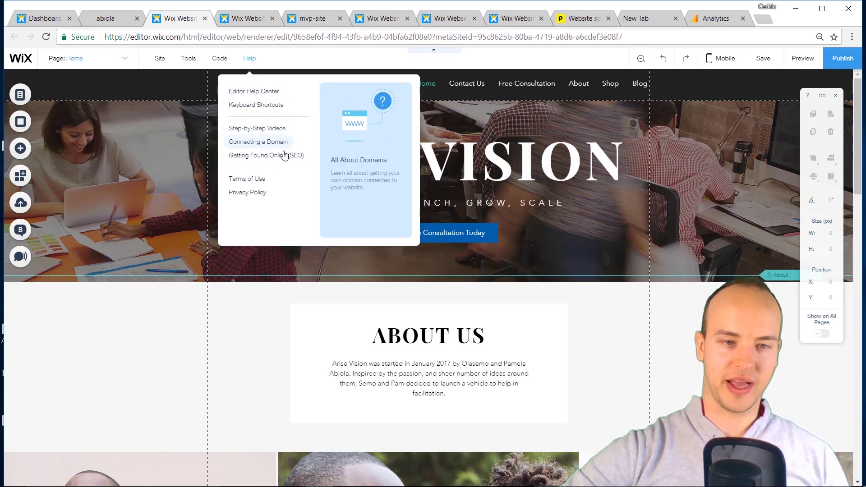
click(255, 156)
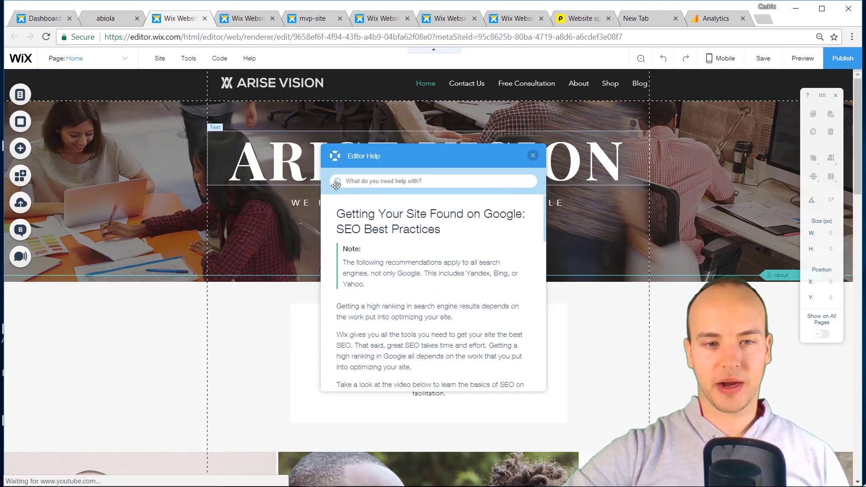
scroll(394, 228, down, 6)
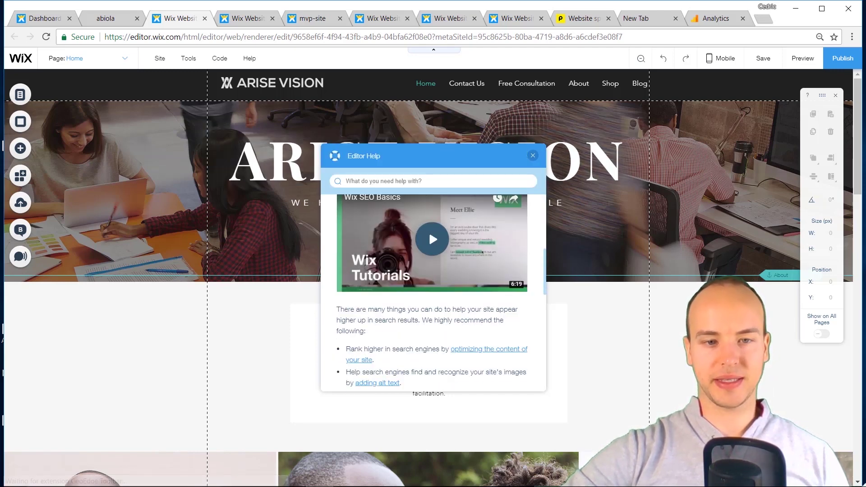
click(532, 155)
mouse_move(176, 60)
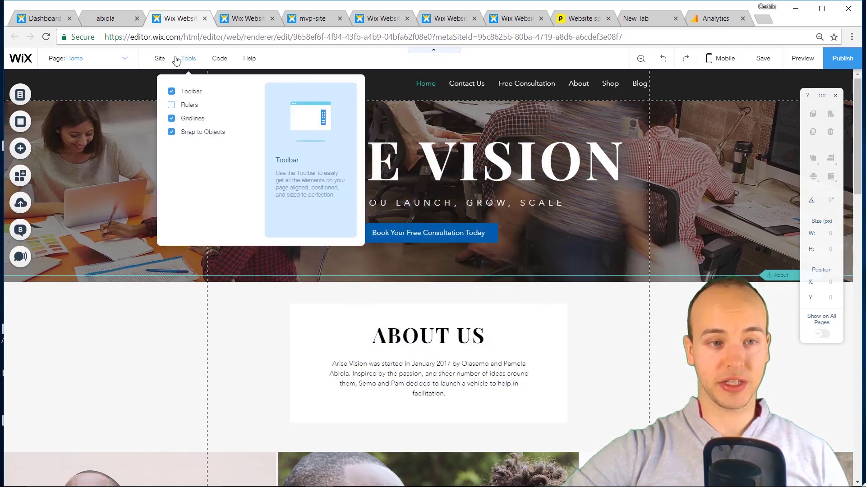